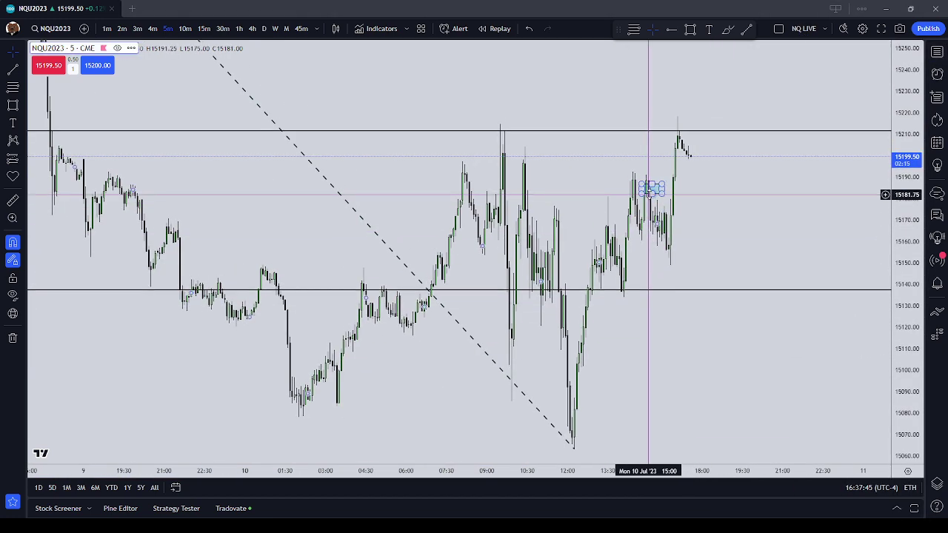
Step: Add a locked text note in the empty space beside the latest candles: "1. Daily Profile. 2. Dealing Range Theory. 3. Inefficiencies & Liquidity."
click(793, 56)
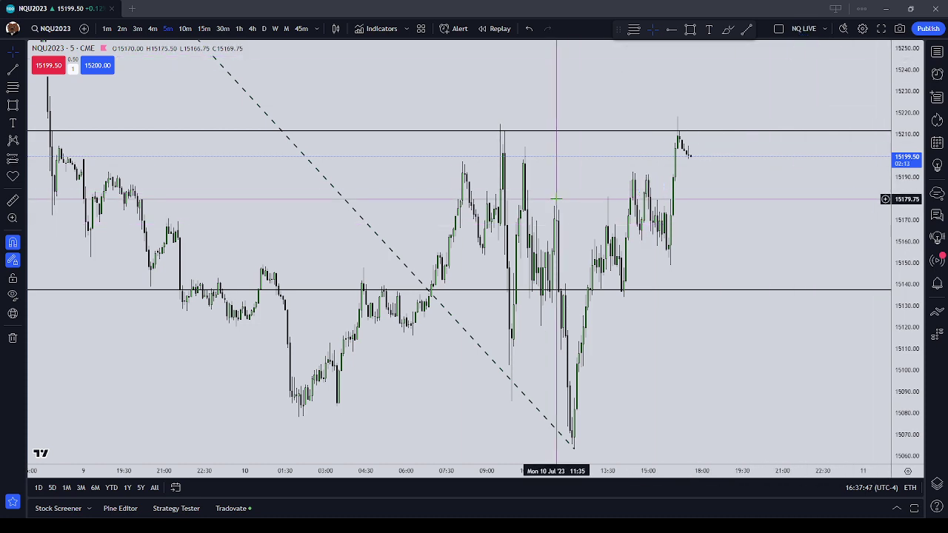
drag(745, 235, 632, 208)
click(709, 28)
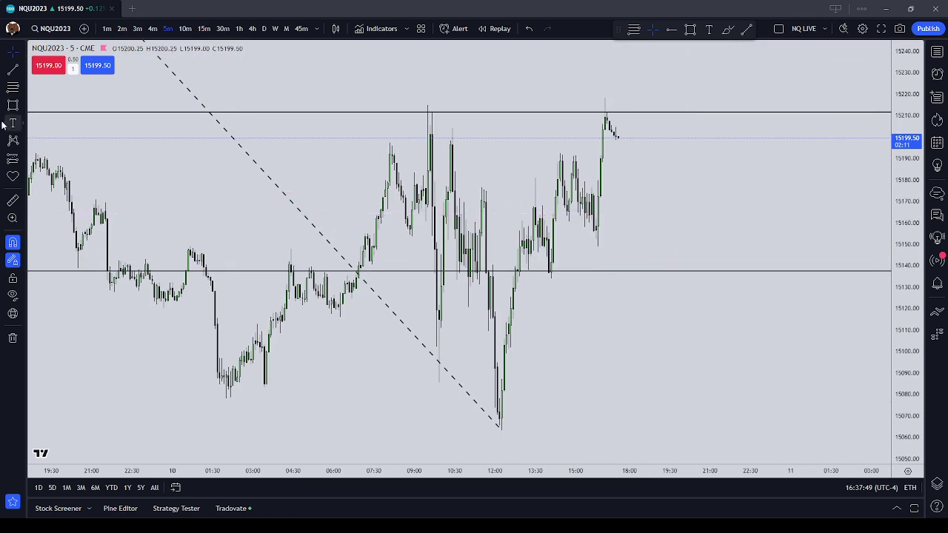
click(734, 89)
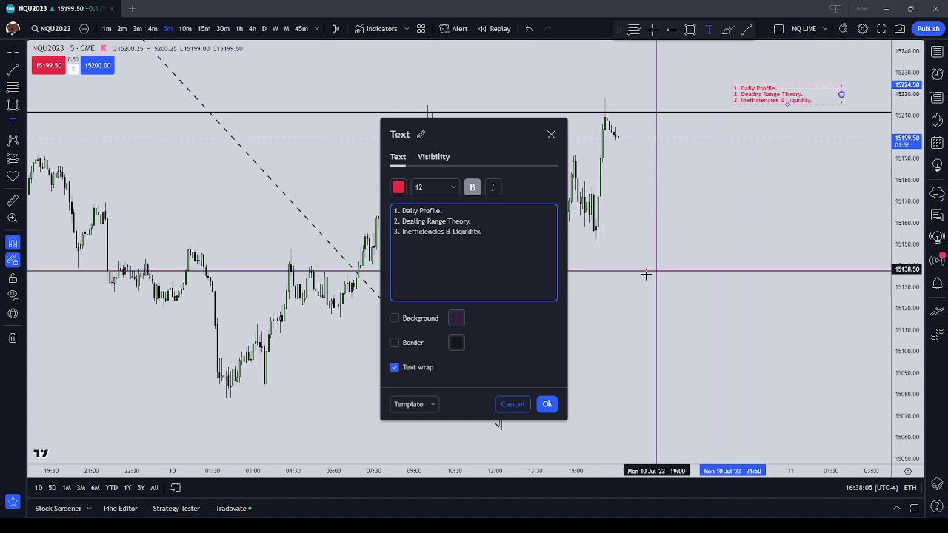
click(546, 404)
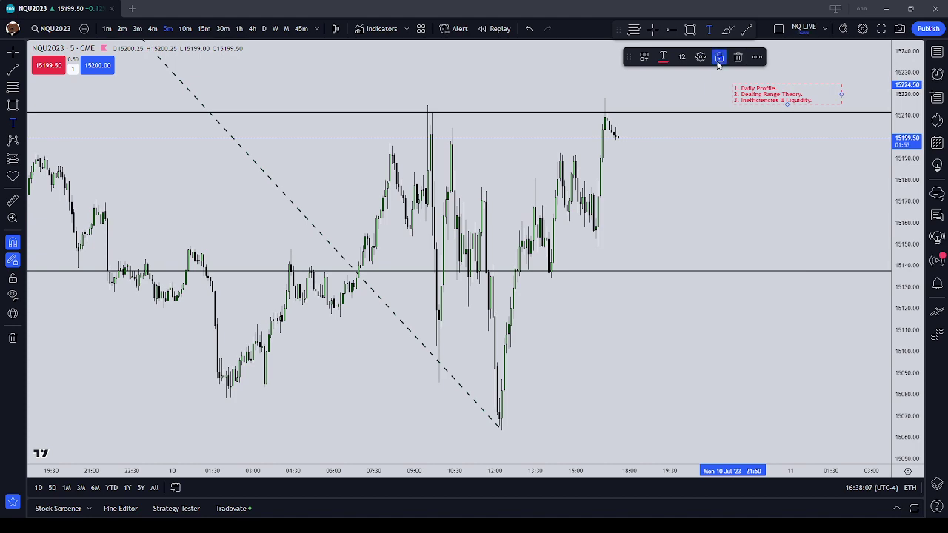
click(720, 192)
Step: Hide the Fibonacci retracement with the 0.25 and 0.5 levels and its dashed trend line
scroll(521, 236, down, 2)
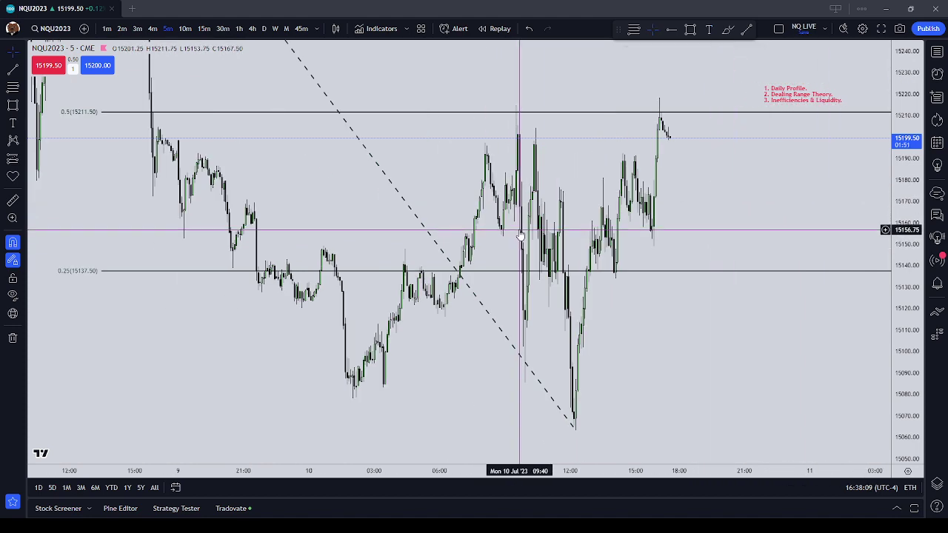
drag(910, 202, 912, 271)
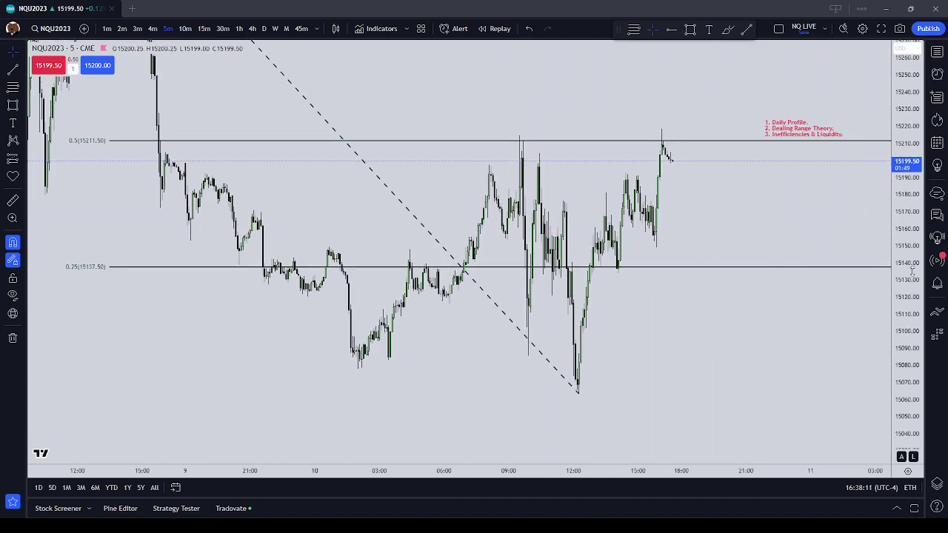
click(804, 131)
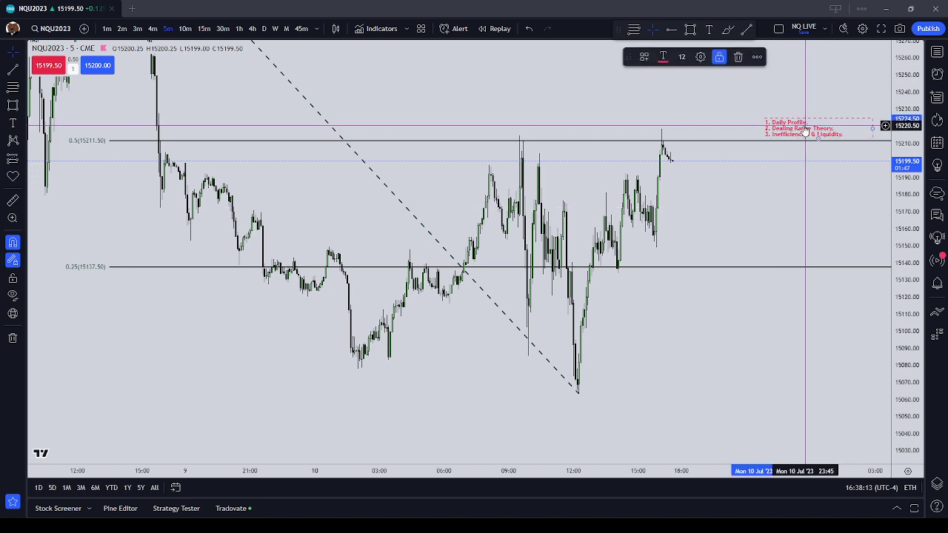
click(770, 191)
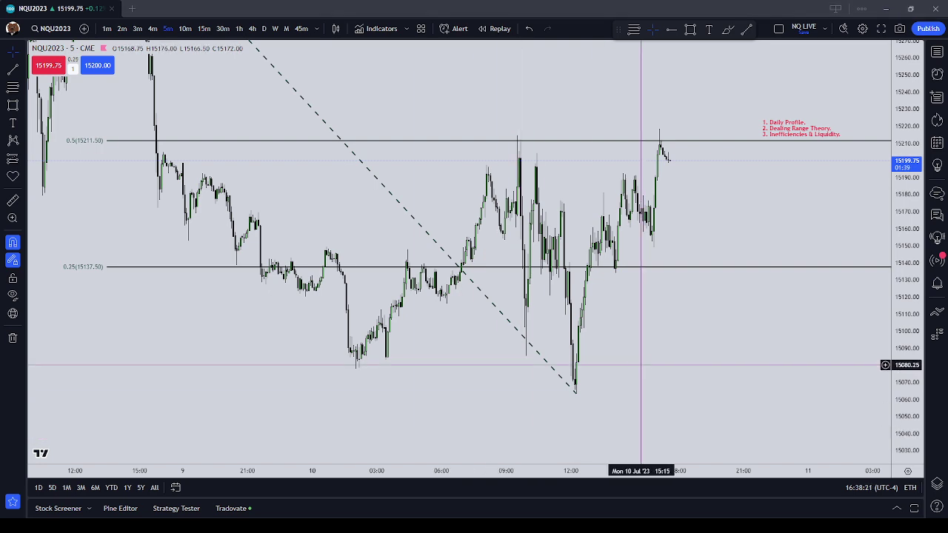
click(423, 223)
click(771, 57)
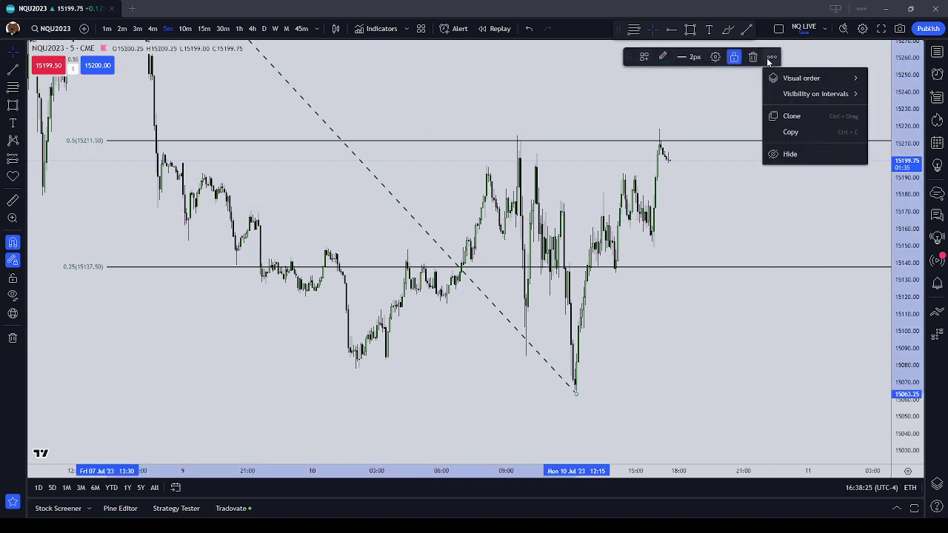
click(810, 154)
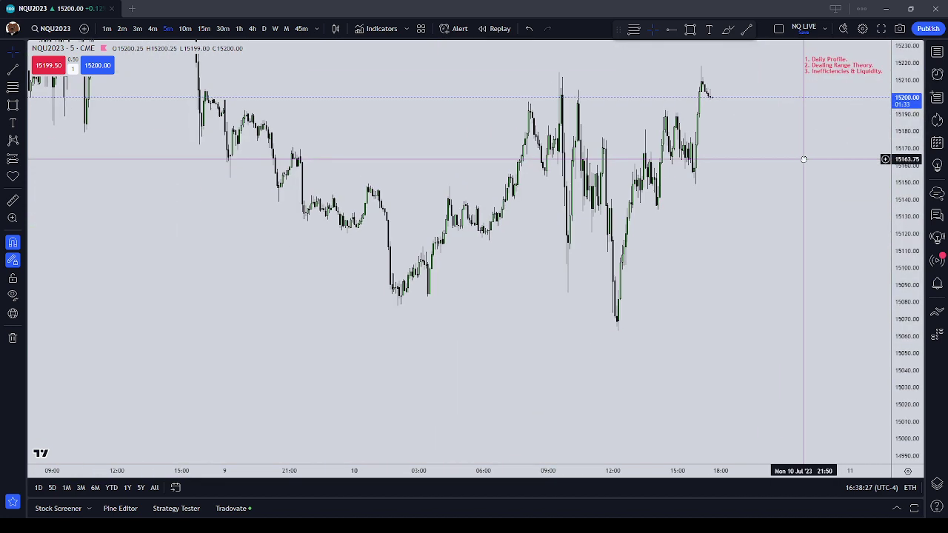
Step: Switch the chart to the 15-minute timeframe and place a horizontal ray at 15129.75 from the 10 July 00:00 candle
click(201, 29)
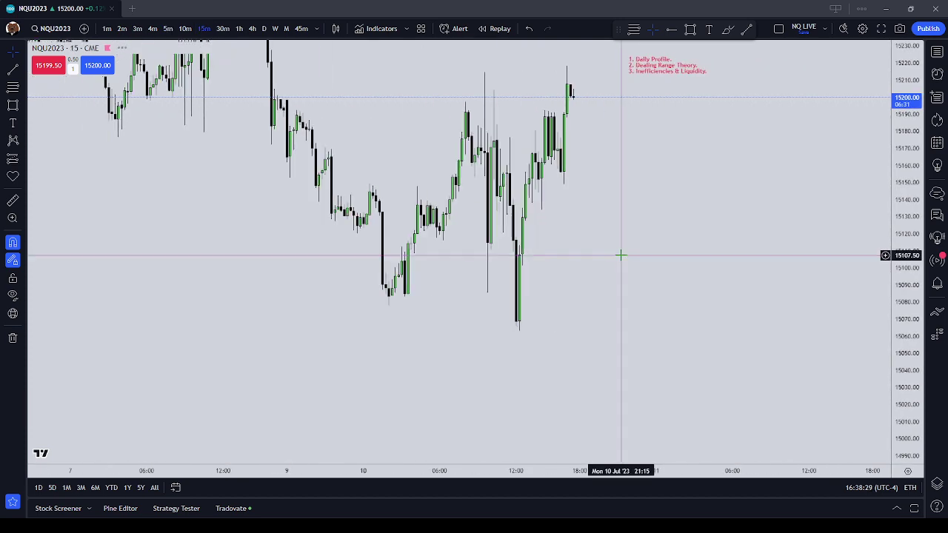
click(673, 30)
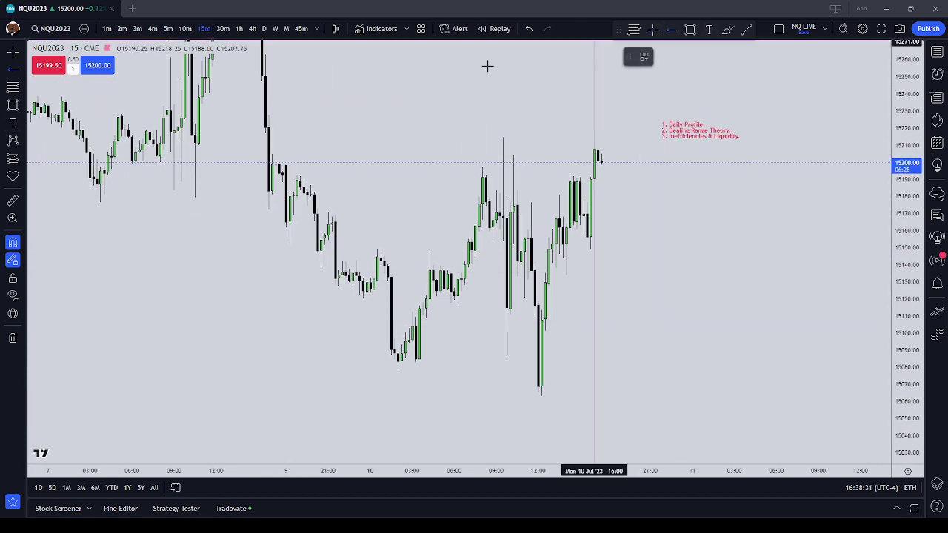
click(371, 282)
Step: Set the horizontal ray's thickness to 2px and label it "NY OPEN 12AM" in italic text
click(714, 57)
click(663, 58)
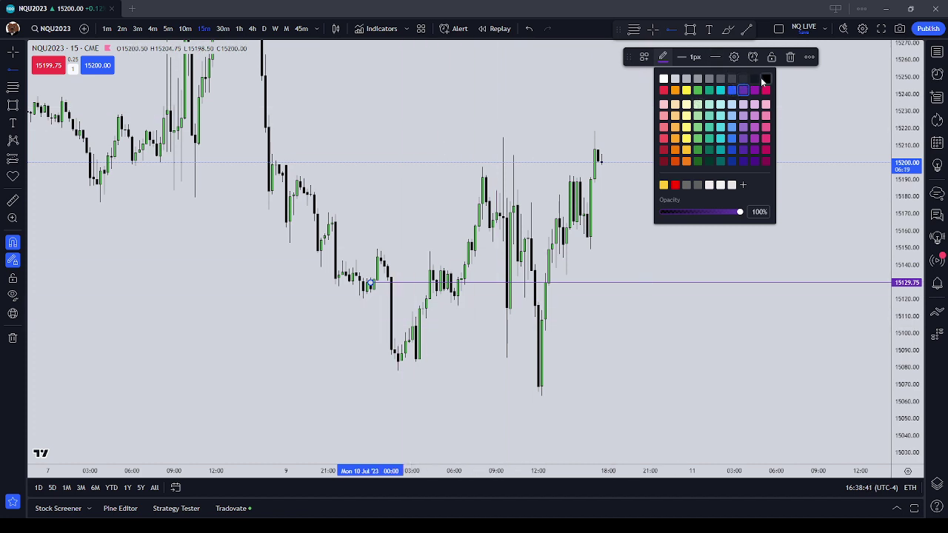
click(695, 57)
click(691, 94)
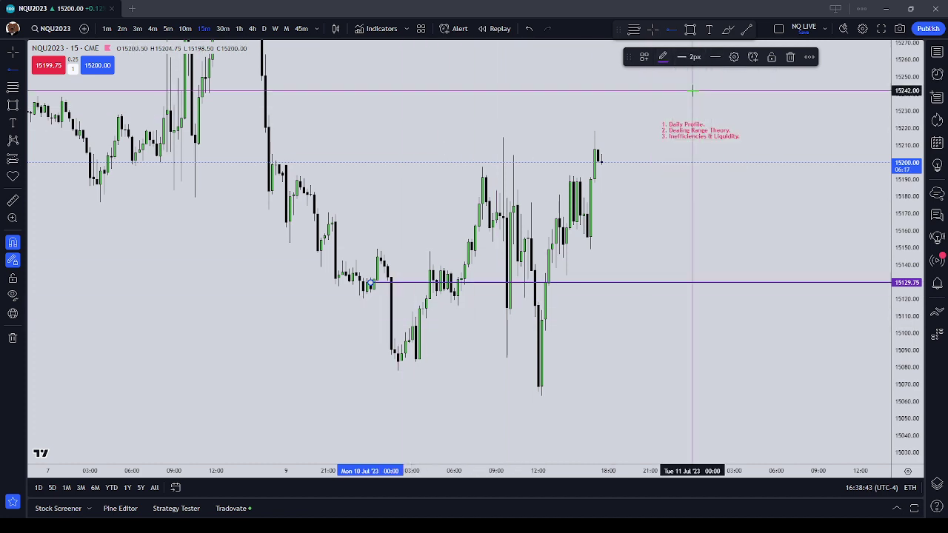
click(734, 57)
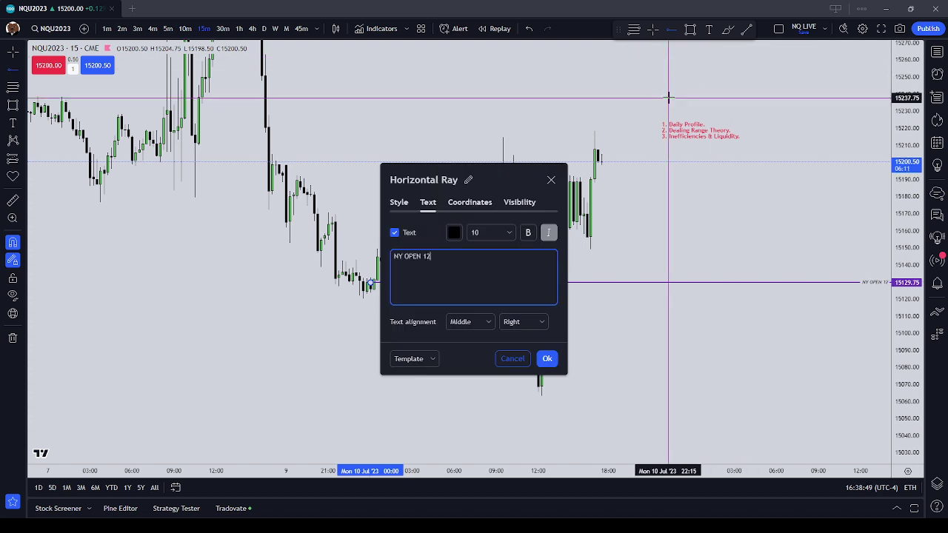
click(547, 359)
Step: Turn off magnet mode and brush purple ovals around the four areas where price crosses the NY OPEN 12AM ray
drag(626, 362, 692, 348)
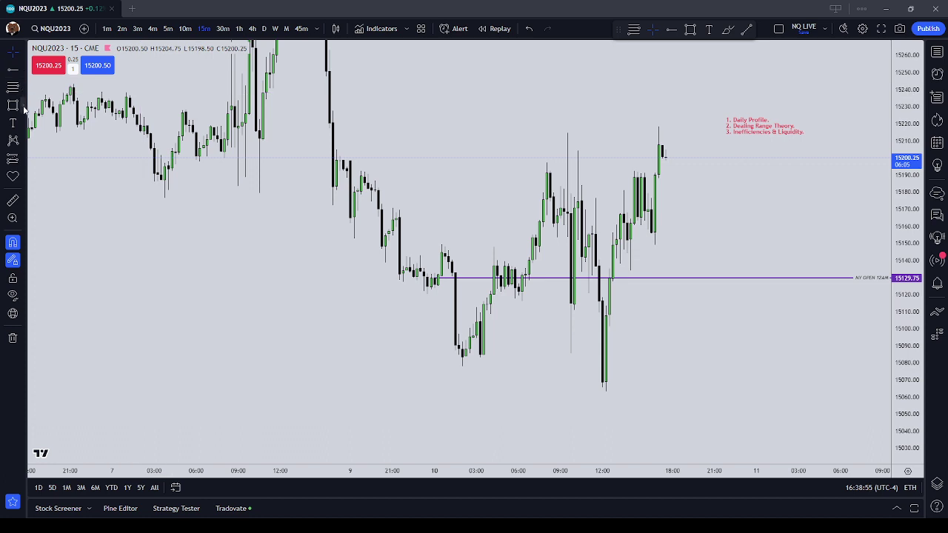
click(12, 260)
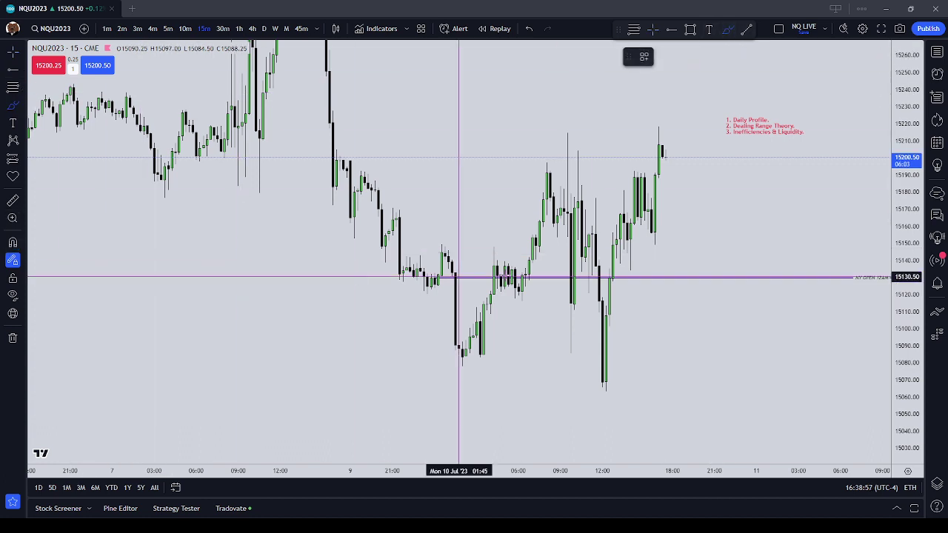
drag(467, 275, 436, 276)
mouse_move(533, 272)
mouse_down()
mouse_move(477, 277)
mouse_move(607, 277)
mouse_up()
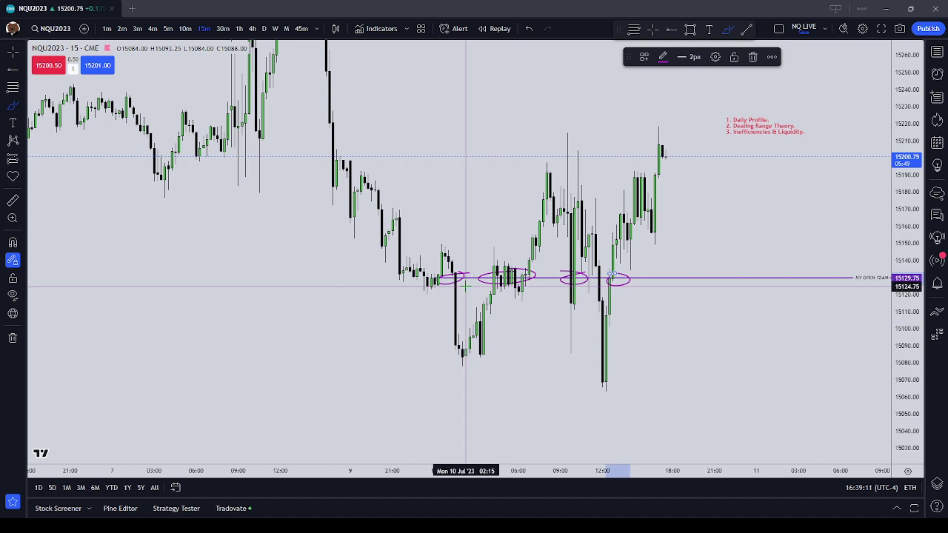
Step: Brush a box around the first price dip below the NY OPEN 12AM ray and colour it red
mouse_move(453, 299)
mouse_down()
mouse_move(462, 354)
mouse_move(497, 360)
mouse_move(443, 302)
mouse_up()
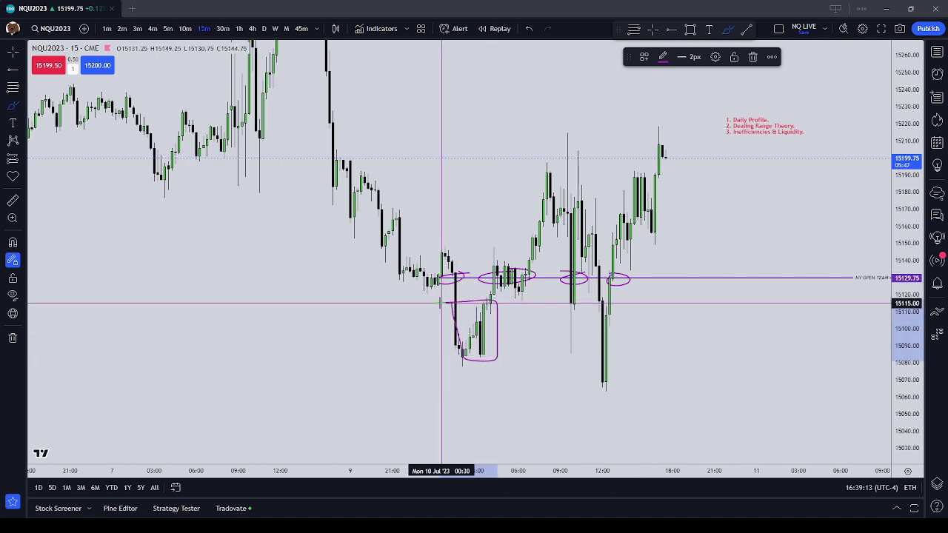
click(663, 58)
click(664, 89)
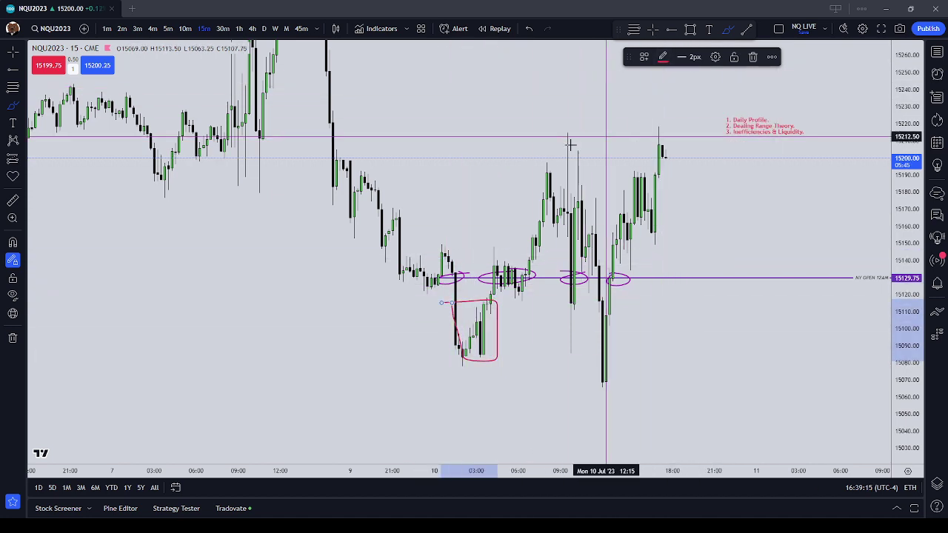
Step: Brush a red outline around the rally above the NY OPEN 12AM ray before 09:00 on 10 July
key(Escape)
click(13, 109)
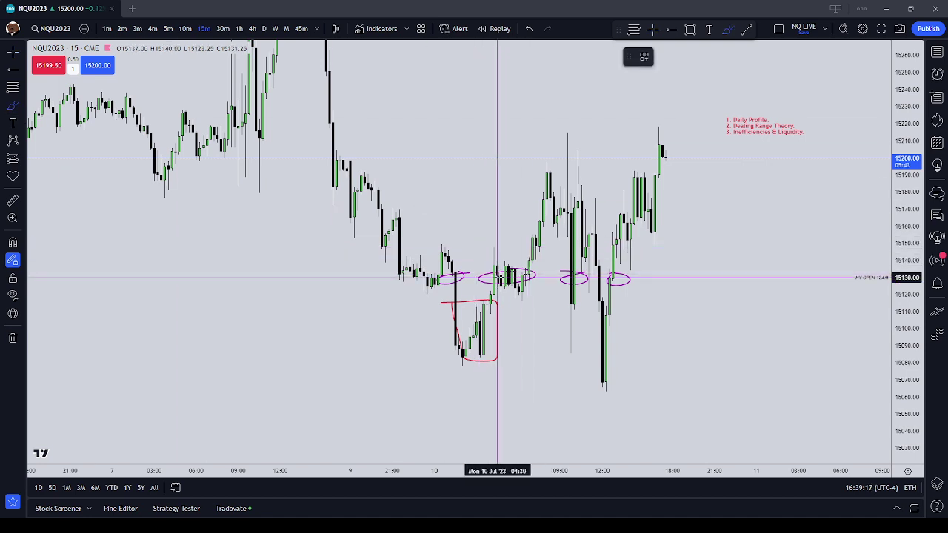
mouse_move(527, 274)
mouse_down()
mouse_move(554, 266)
mouse_move(554, 163)
mouse_move(525, 222)
mouse_move(528, 274)
mouse_up()
key(Escape)
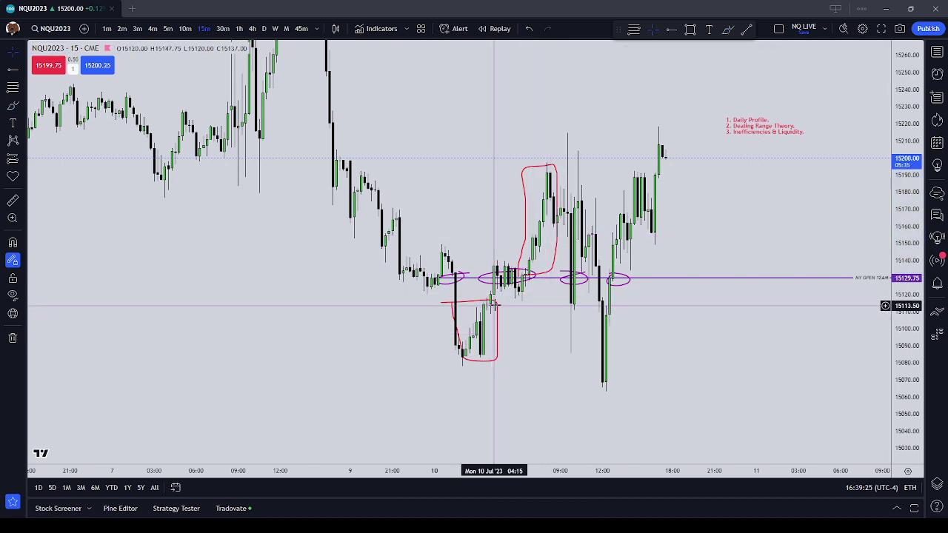
Step: Delete the two red brush outlines around the dip and the rally
click(492, 303)
click(754, 57)
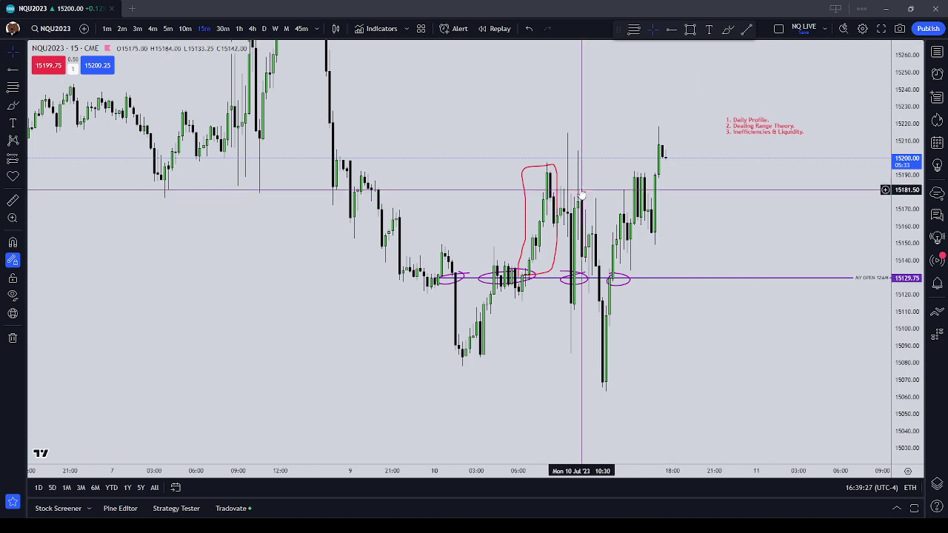
key(alt+h)
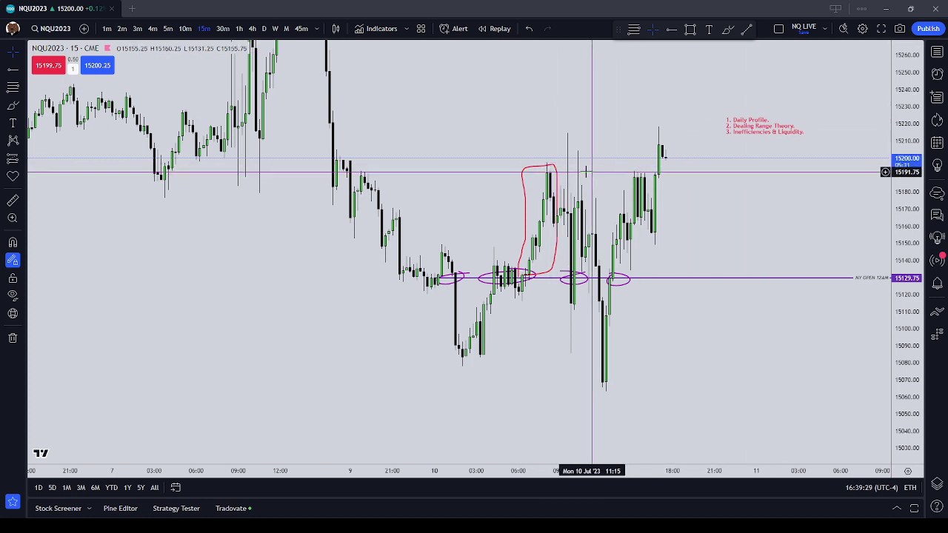
click(554, 169)
click(751, 57)
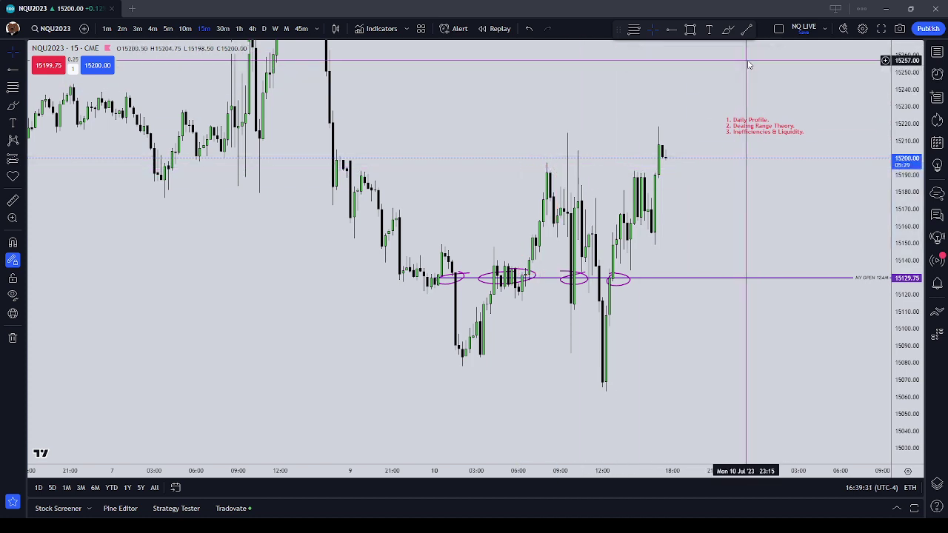
Step: Change the first line of the text note to "1. Daily Profile / Weekly Profile"
double_click(787, 131)
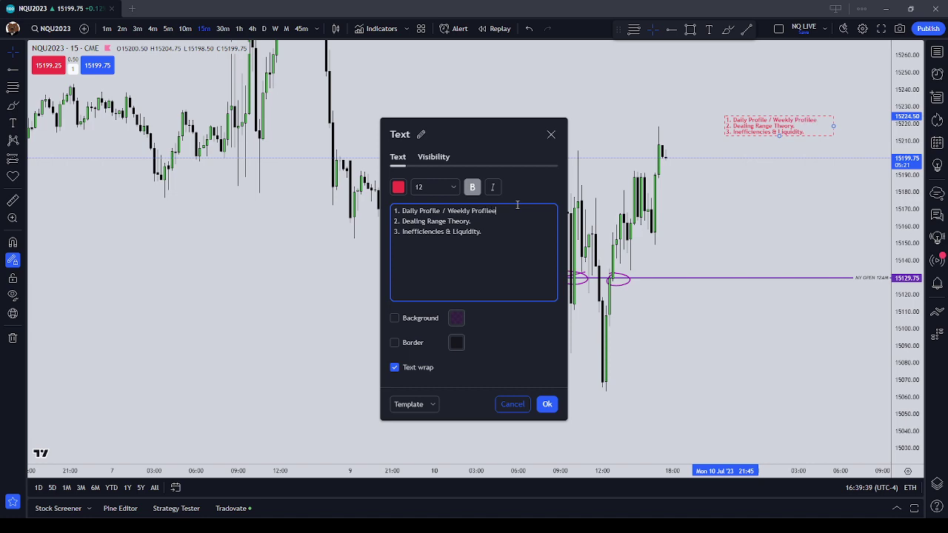
click(547, 404)
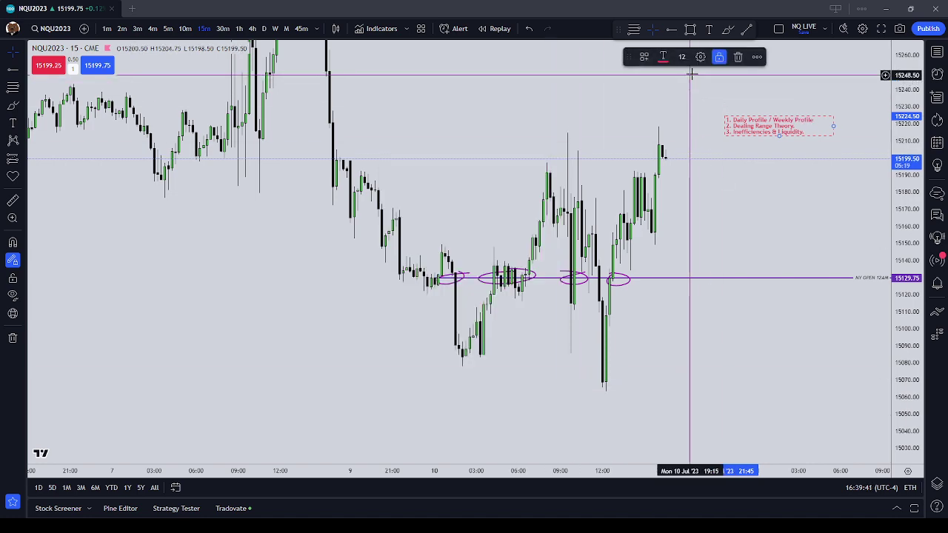
drag(580, 113, 513, 152)
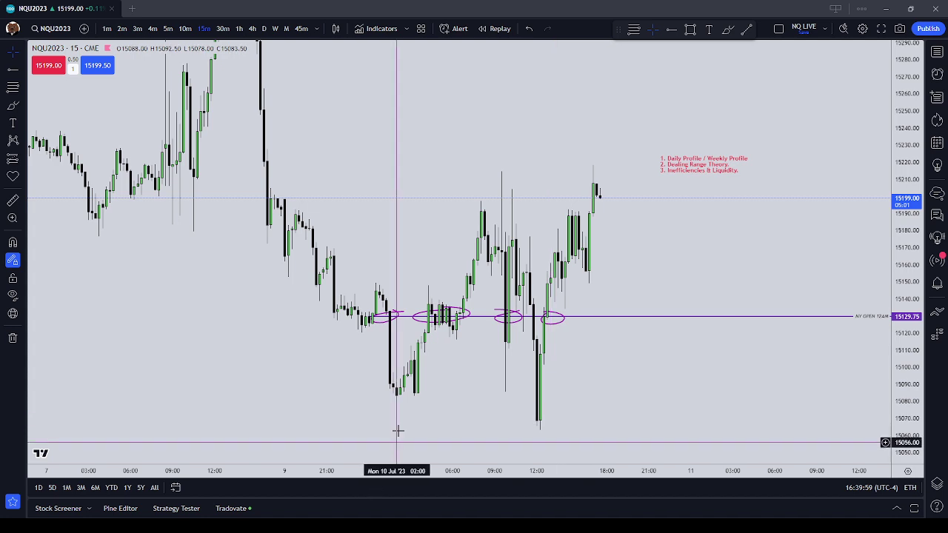
Step: Delete the four purple brush ovals along the NY OPEN 12AM ray
click(447, 331)
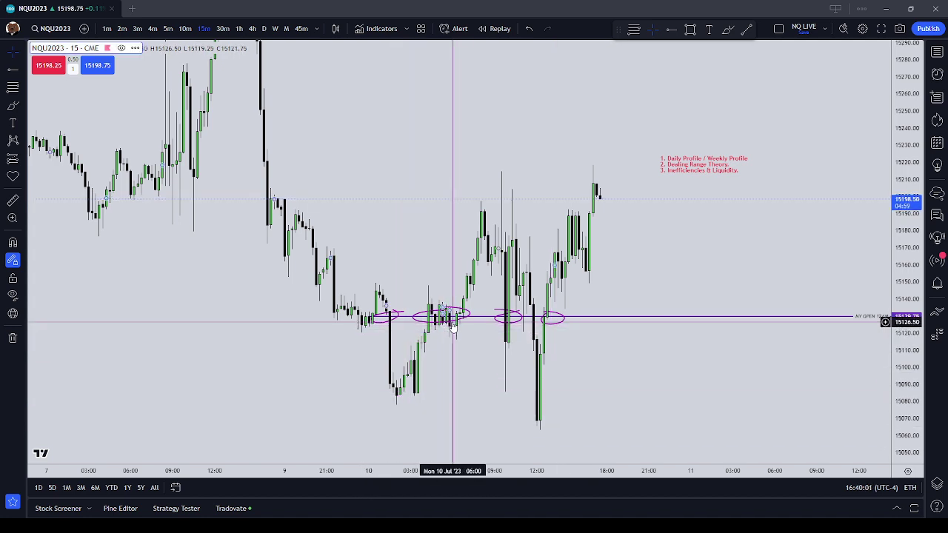
click(751, 58)
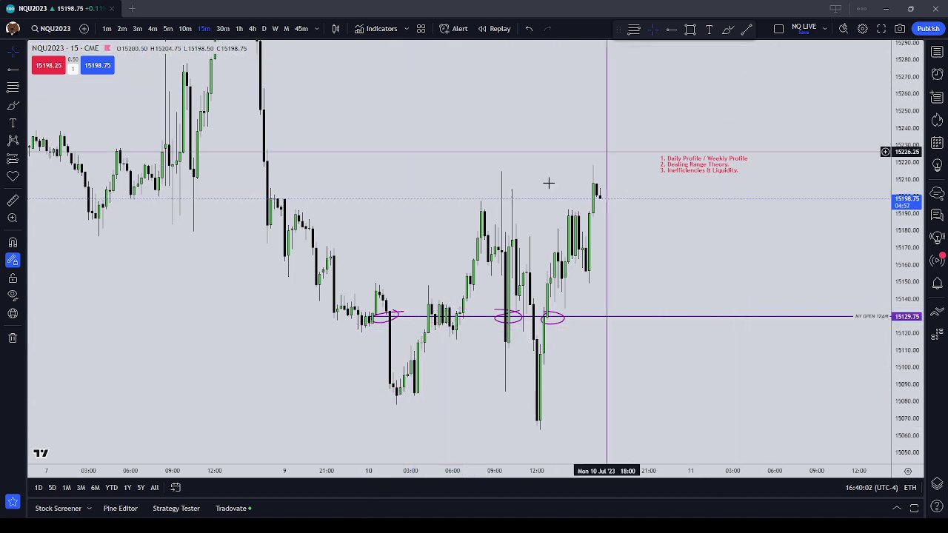
double_click(517, 314)
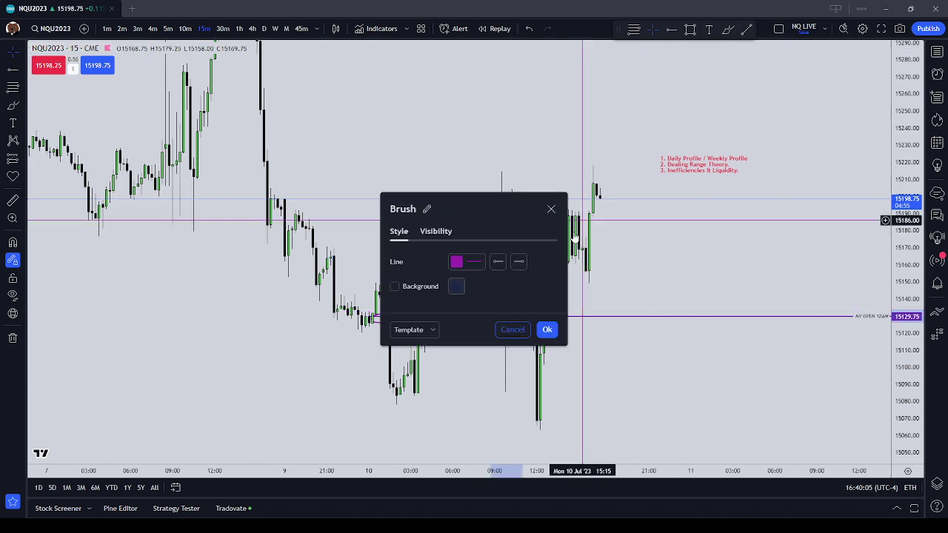
key(Escape)
click(517, 314)
click(751, 57)
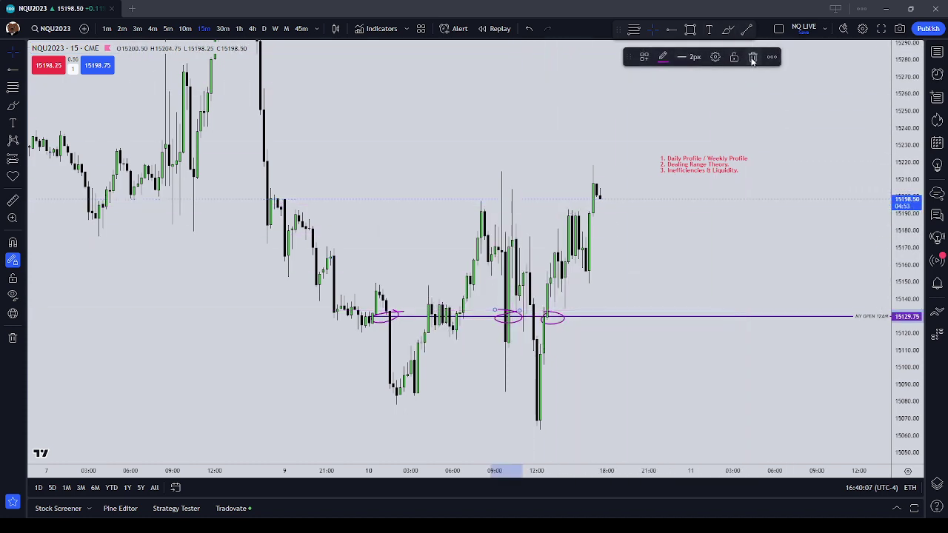
click(554, 314)
click(754, 57)
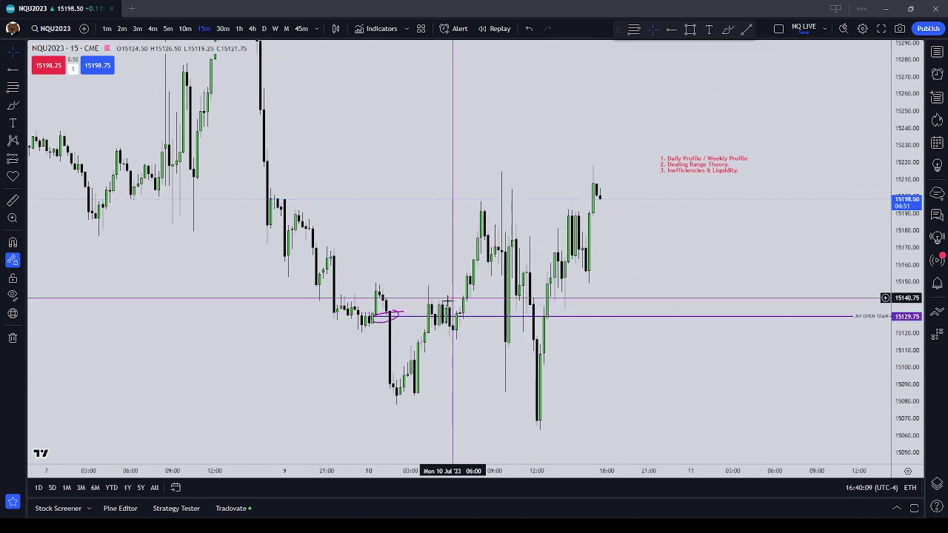
click(392, 314)
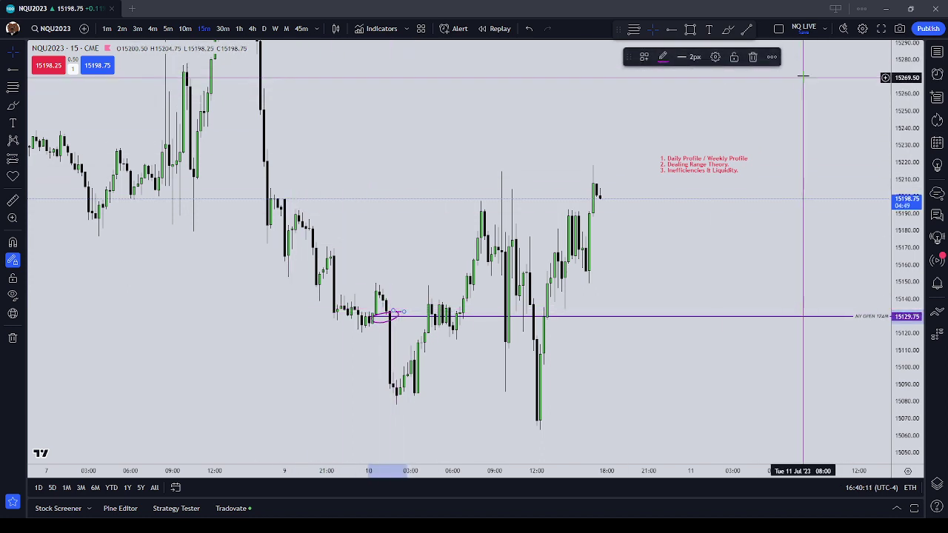
click(751, 57)
right_click(407, 137)
click(368, 120)
scroll(233, 70, up, 3)
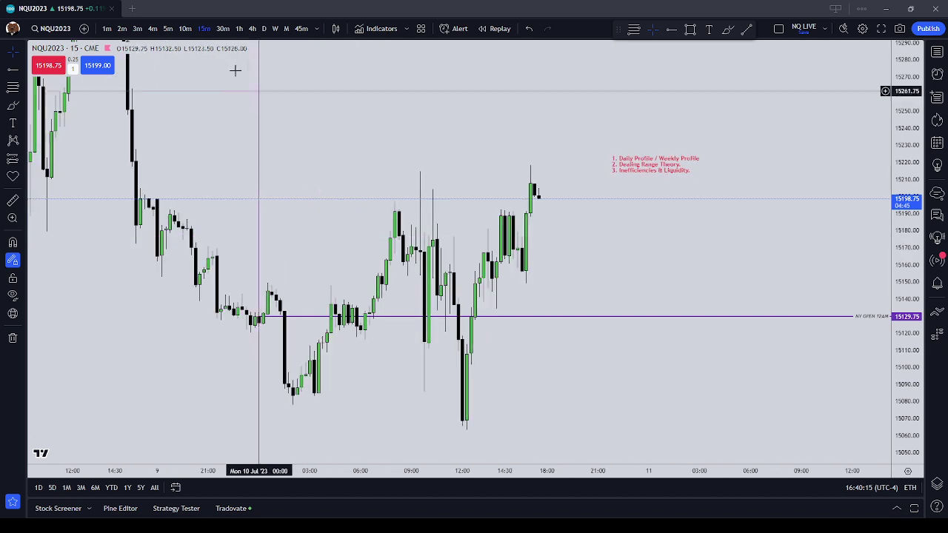
Step: Switch the chart to the 5-minute timeframe and activate the Brush tool over the 10 July session
click(169, 29)
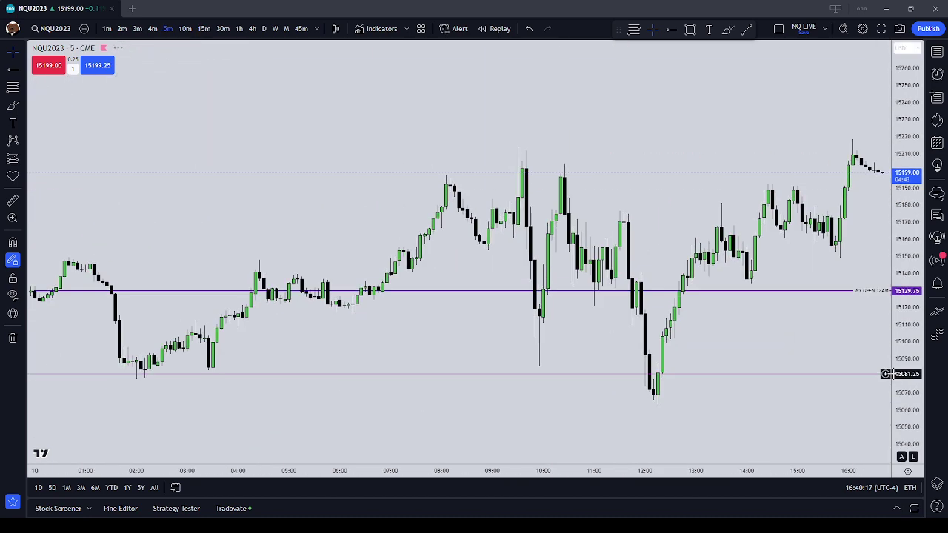
drag(555, 352, 501, 400)
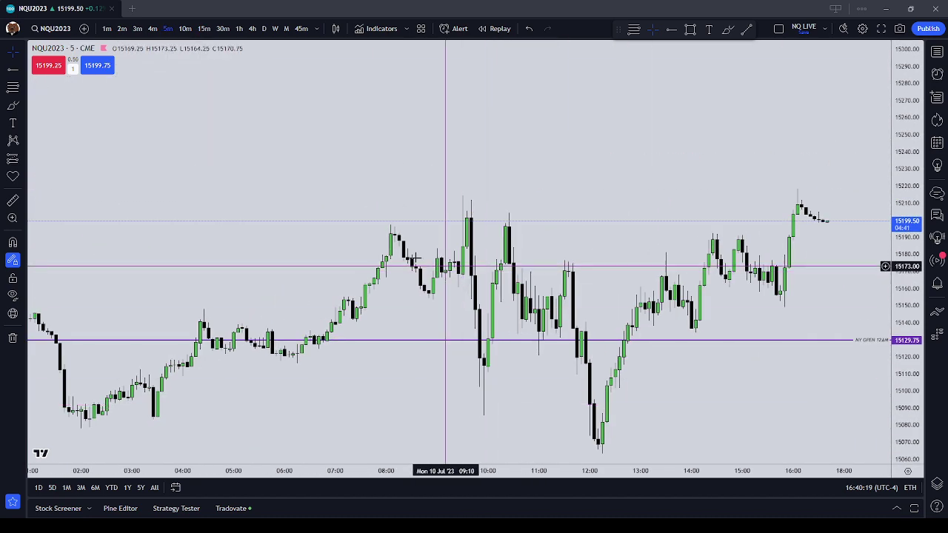
click(13, 105)
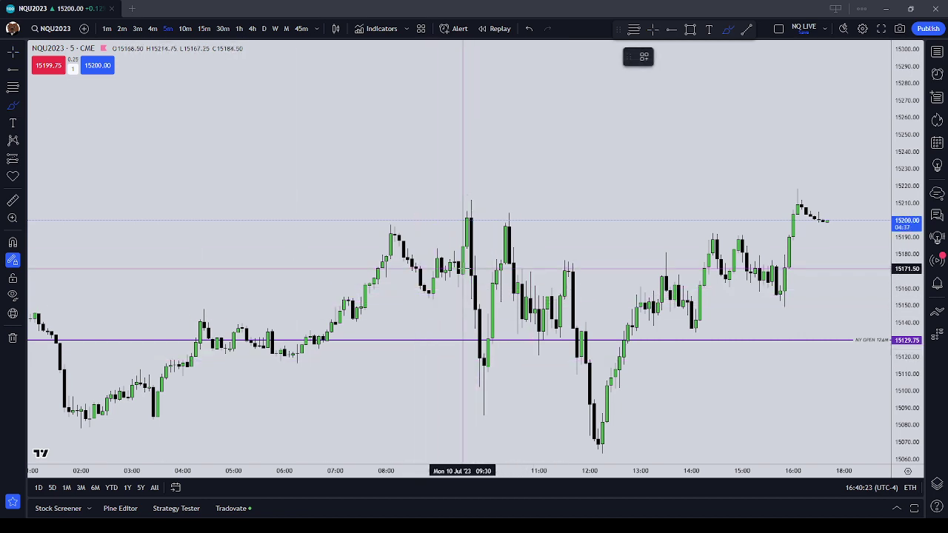
scroll(466, 296, down, 1)
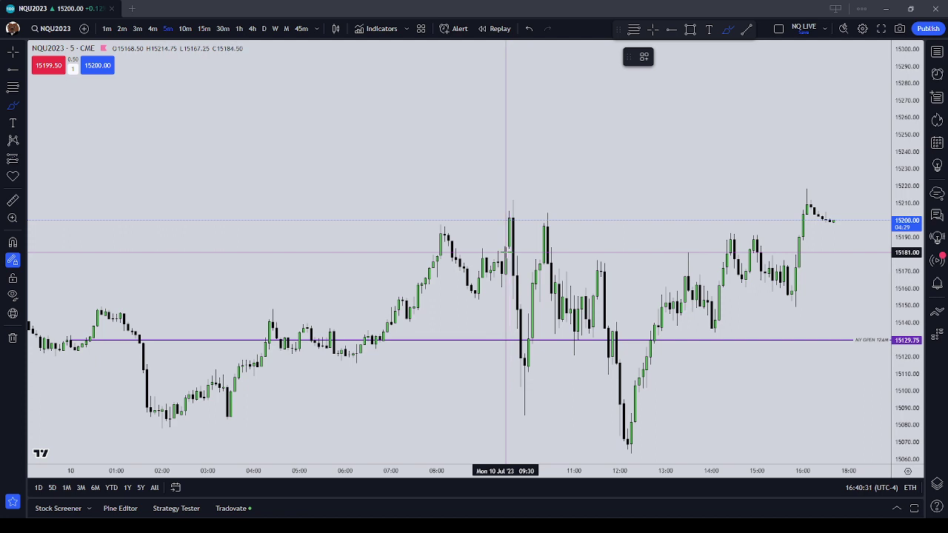
scroll(506, 256, up, 1)
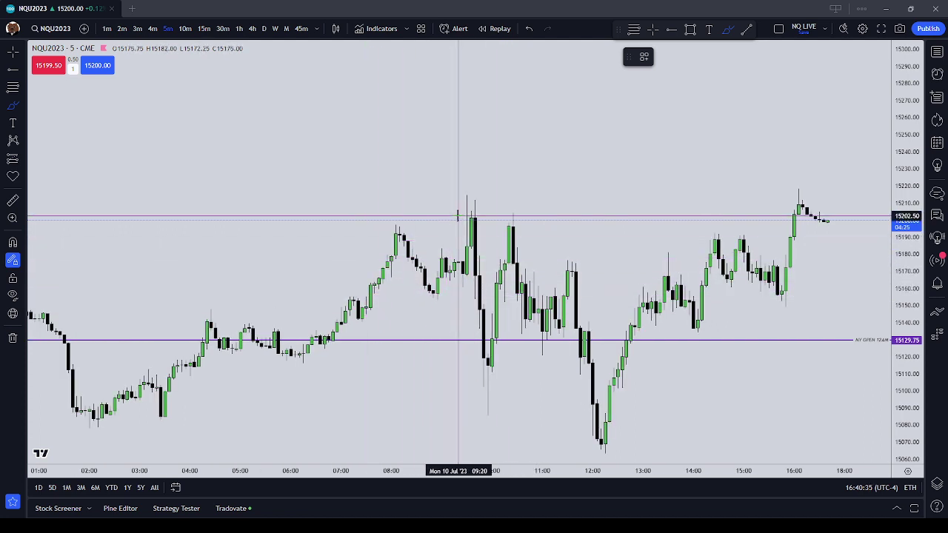
Step: Brush a red outline around the 09:00 to 09:35 rally, with an arrow back to a short line over the high just after 08:00
drag(460, 218, 468, 281)
key(Delete)
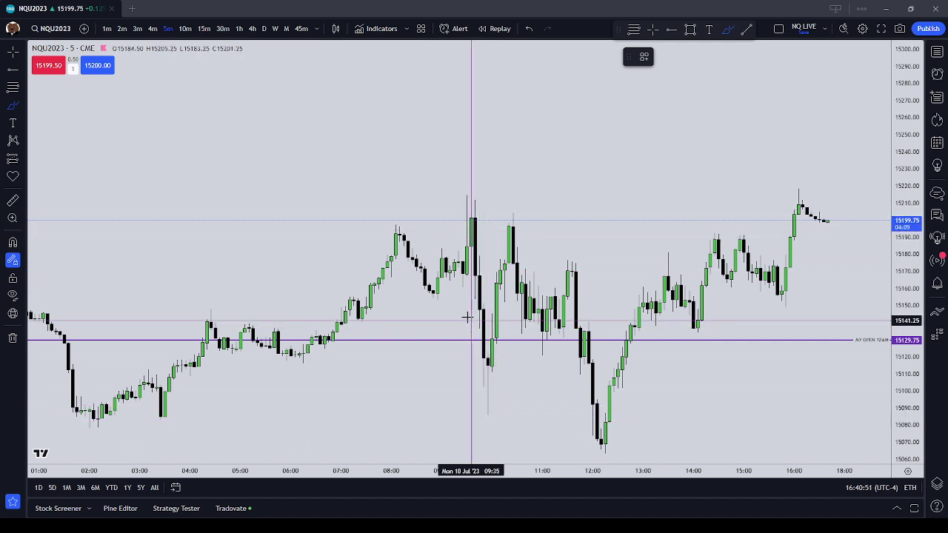
drag(449, 294, 472, 252)
mouse_move(469, 188)
mouse_down()
mouse_move(440, 267)
mouse_move(449, 293)
mouse_up()
mouse_move(459, 211)
mouse_down()
mouse_move(410, 211)
mouse_move(387, 225)
mouse_move(430, 226)
mouse_up()
click(463, 165)
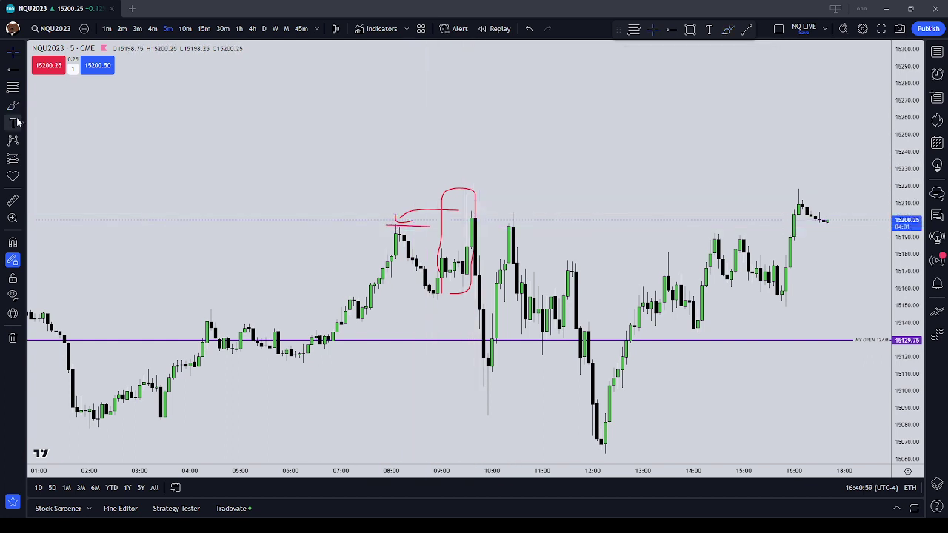
Step: Add the text label "ICT NY Open Judas Swing" above the red outline
click(13, 123)
click(447, 165)
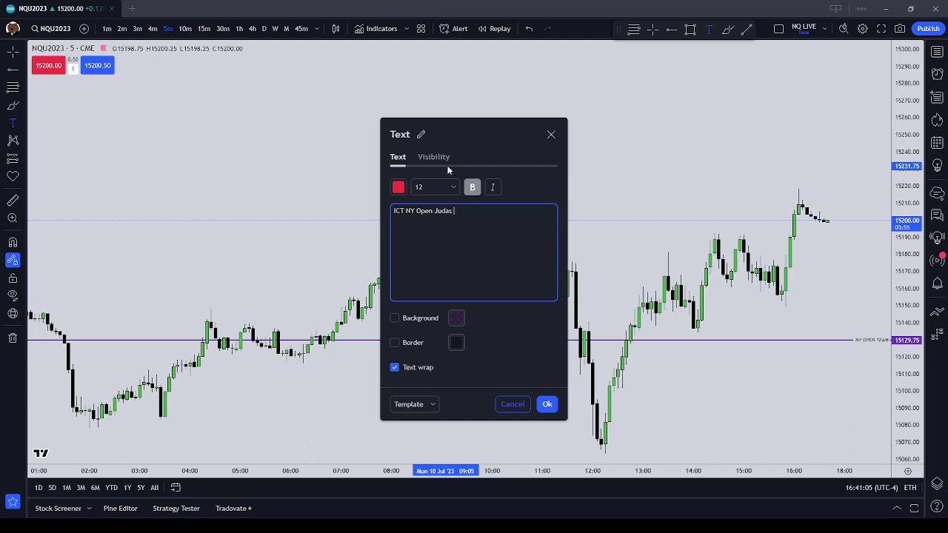
click(546, 403)
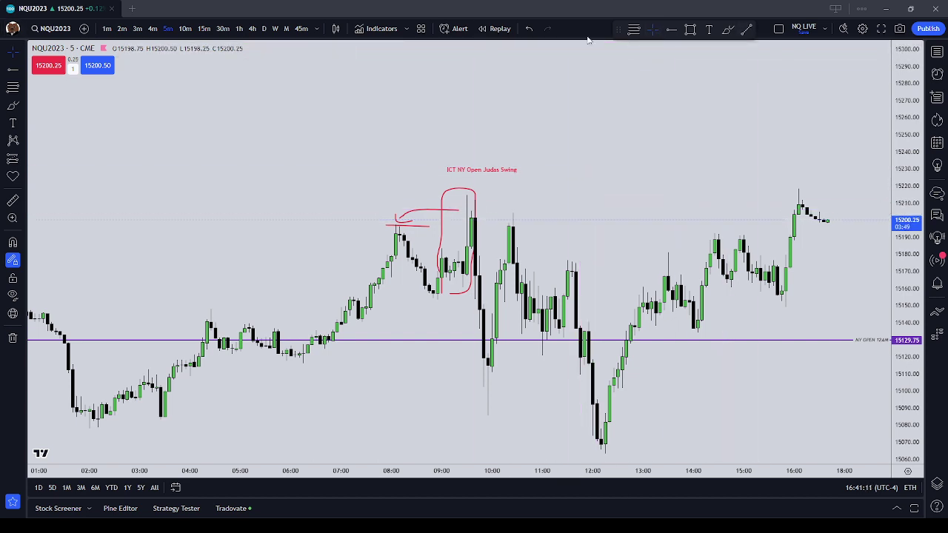
Step: Place vertical lines at 12:00 and 13:30 on 10 July
click(24, 69)
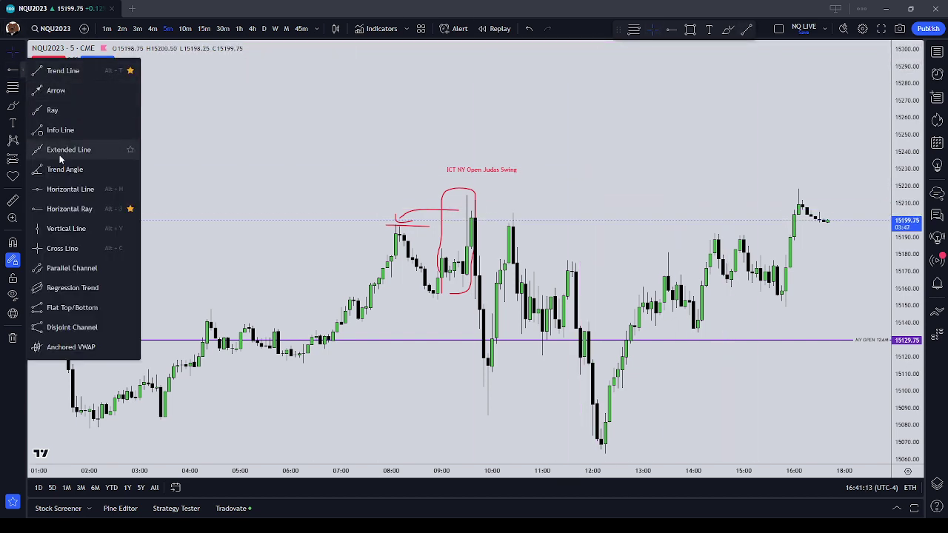
click(86, 234)
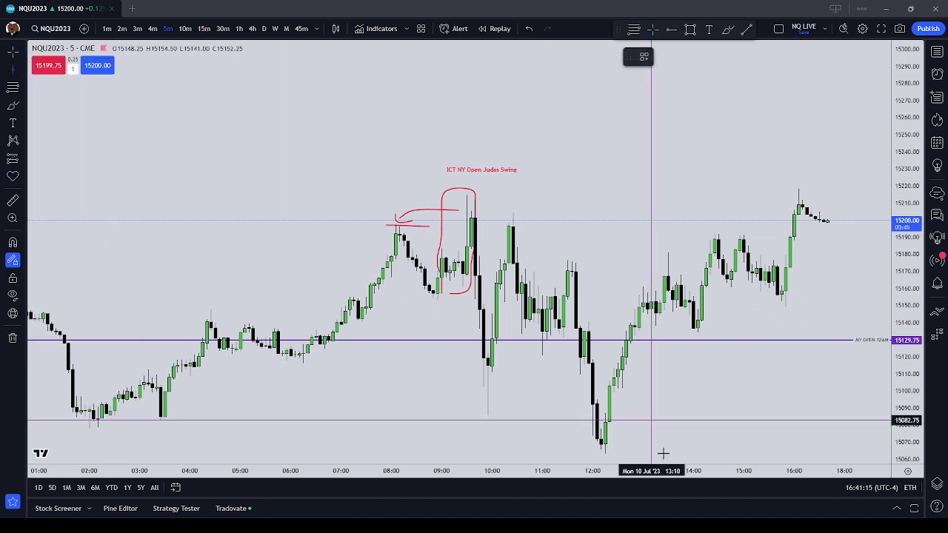
click(593, 440)
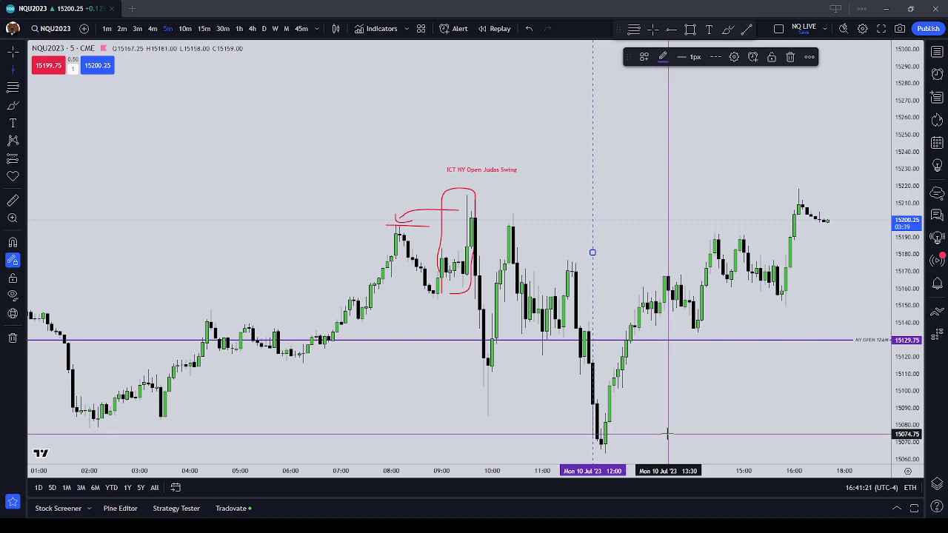
drag(751, 419, 679, 334)
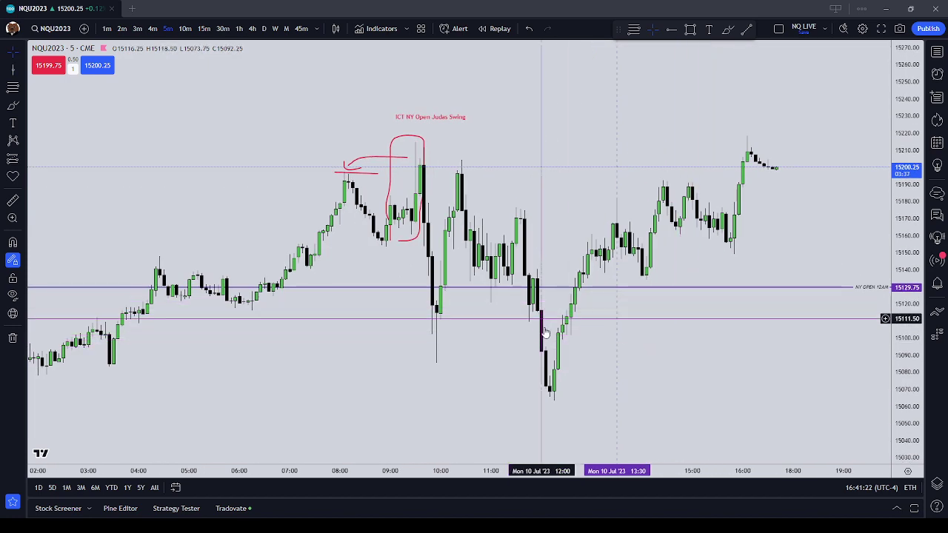
drag(547, 383, 624, 384)
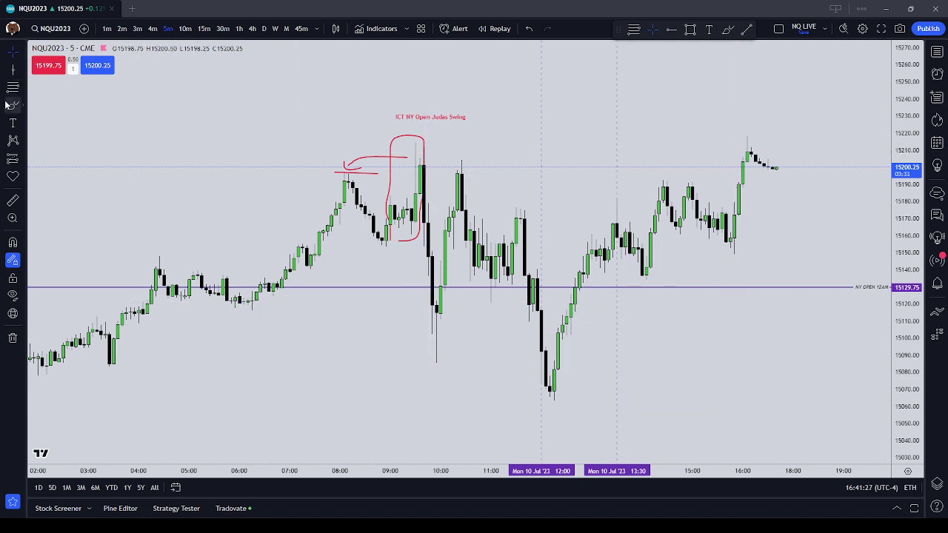
Step: Brush red circles at the 10:00 low, 11:35 high and 13:30 high, adding a line from the low and an arrow between the highs
drag(532, 209, 529, 205)
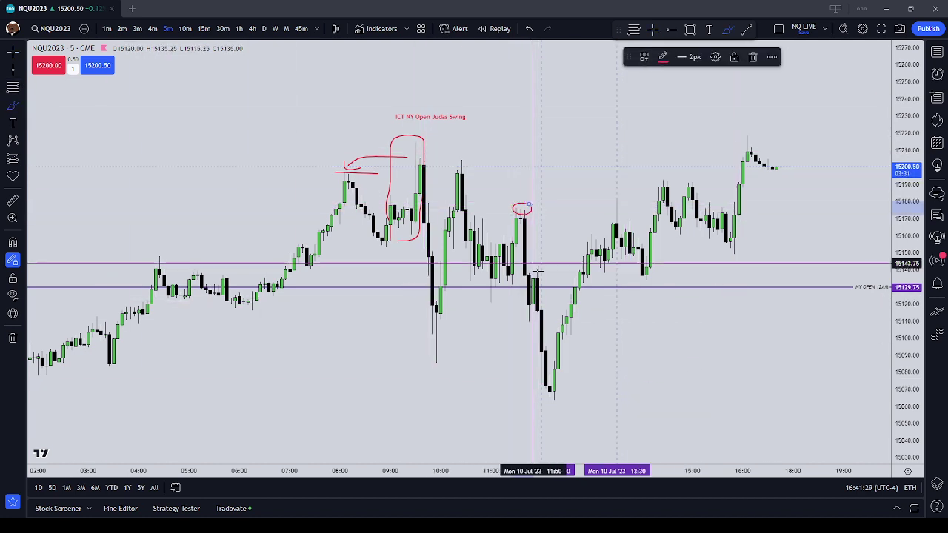
mouse_move(438, 358)
mouse_down()
mouse_move(423, 363)
mouse_move(443, 359)
mouse_up()
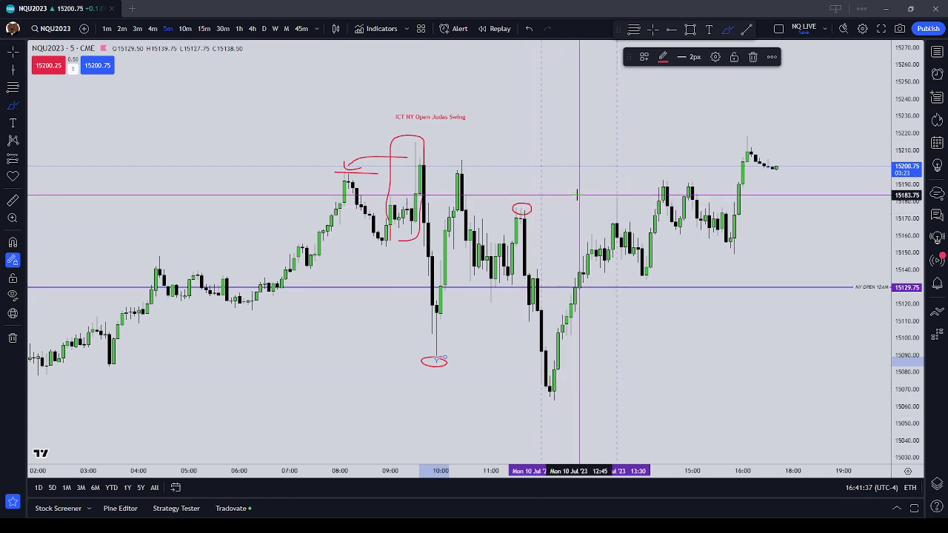
drag(422, 366, 592, 370)
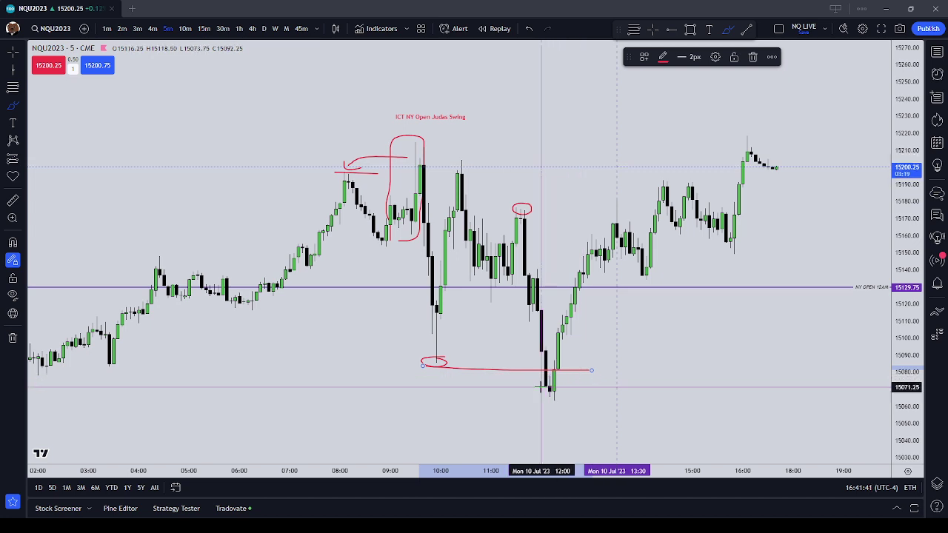
mouse_move(626, 196)
mouse_down()
mouse_move(614, 201)
mouse_move(622, 207)
mouse_move(548, 213)
mouse_up()
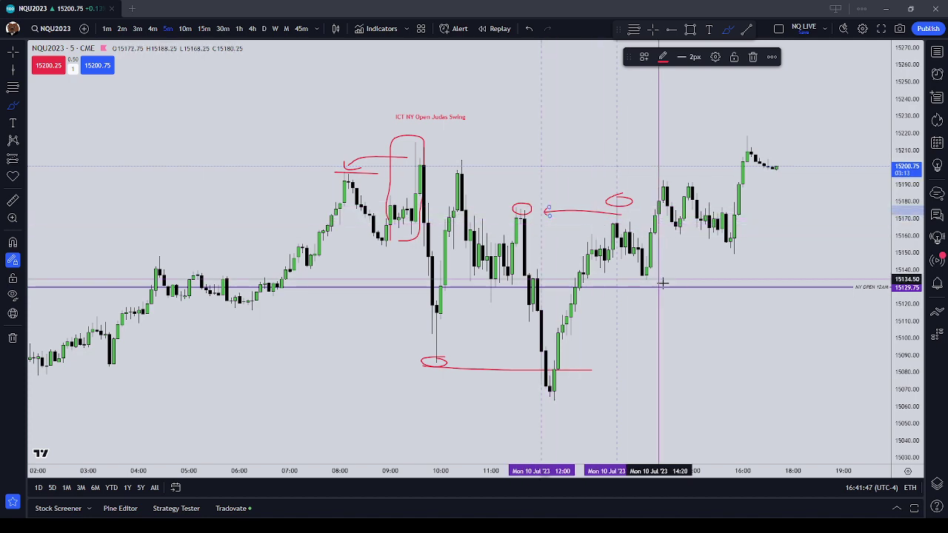
drag(703, 385, 666, 402)
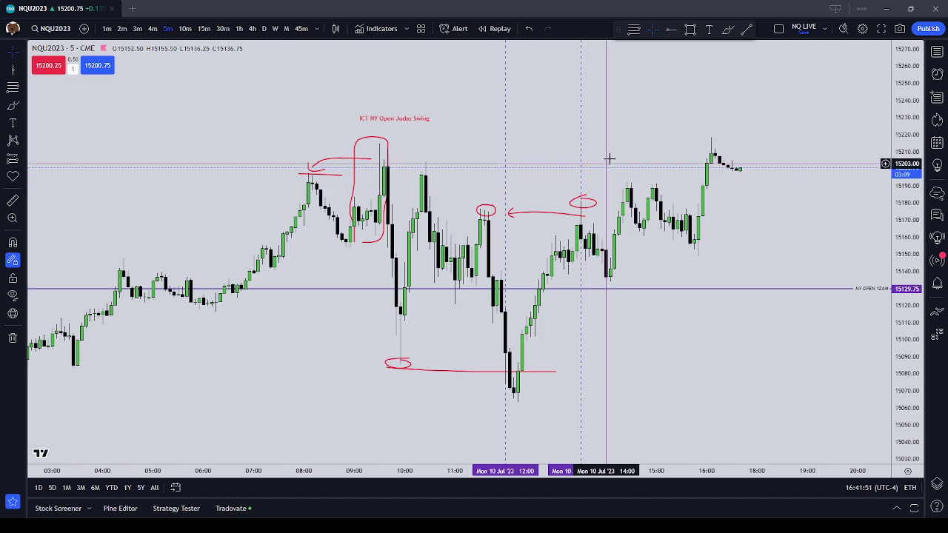
Step: Brush an outline around the morning price action up to the 12:00 line and colour it blue
click(11, 108)
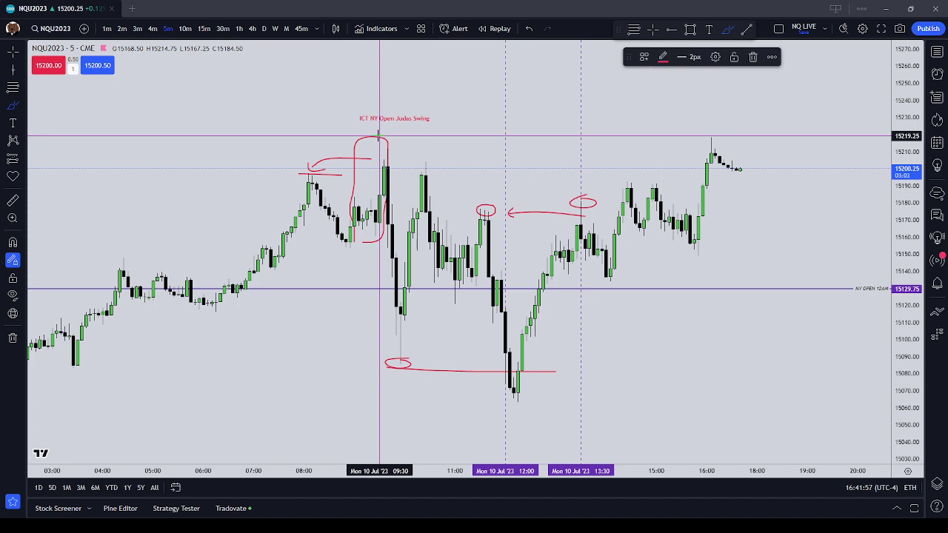
mouse_move(334, 141)
mouse_down()
mouse_move(338, 333)
mouse_move(491, 402)
mouse_move(499, 155)
mouse_move(368, 137)
mouse_up()
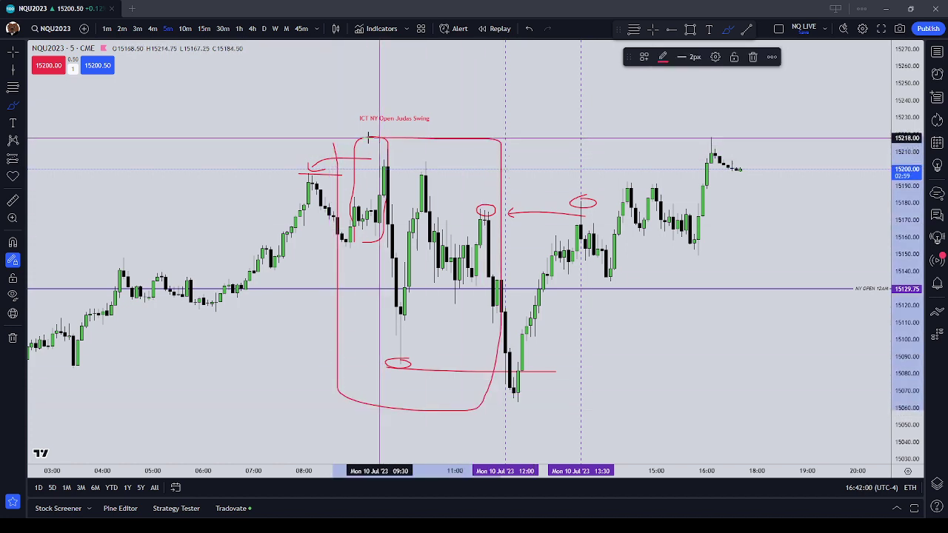
click(663, 57)
click(733, 87)
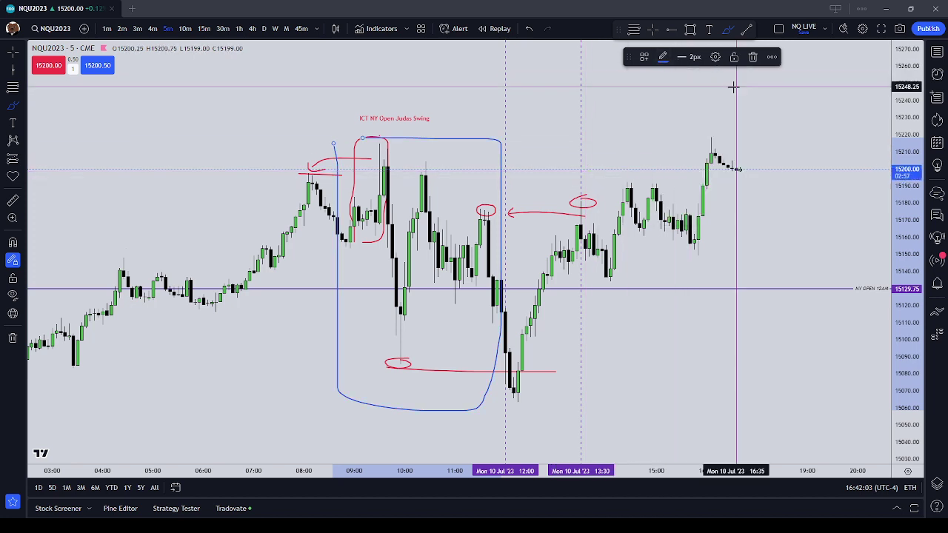
click(481, 126)
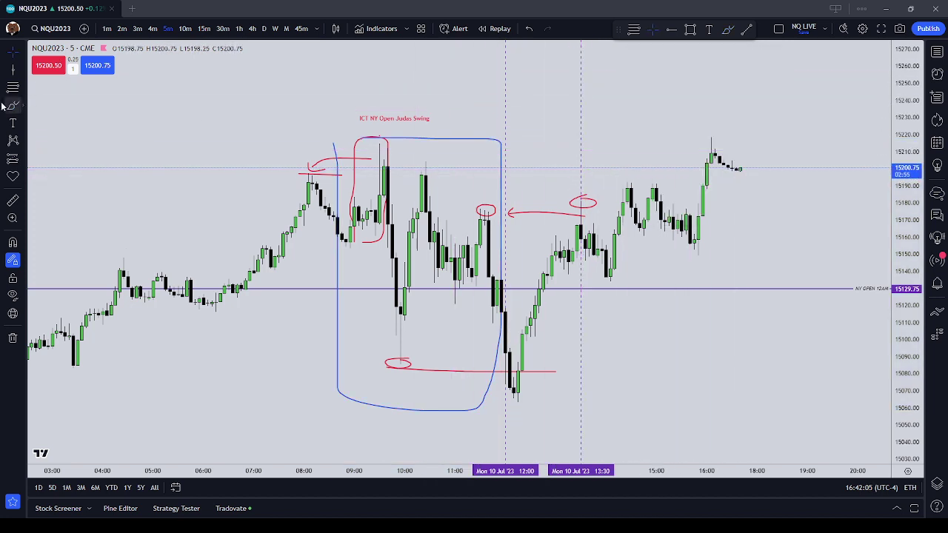
Step: Brush a second blue outline around the afternoon price action and shift it so it starts at the 13:30 line
mouse_move(588, 137)
mouse_down()
mouse_move(606, 450)
mouse_move(781, 424)
mouse_move(759, 144)
mouse_move(589, 141)
mouse_up()
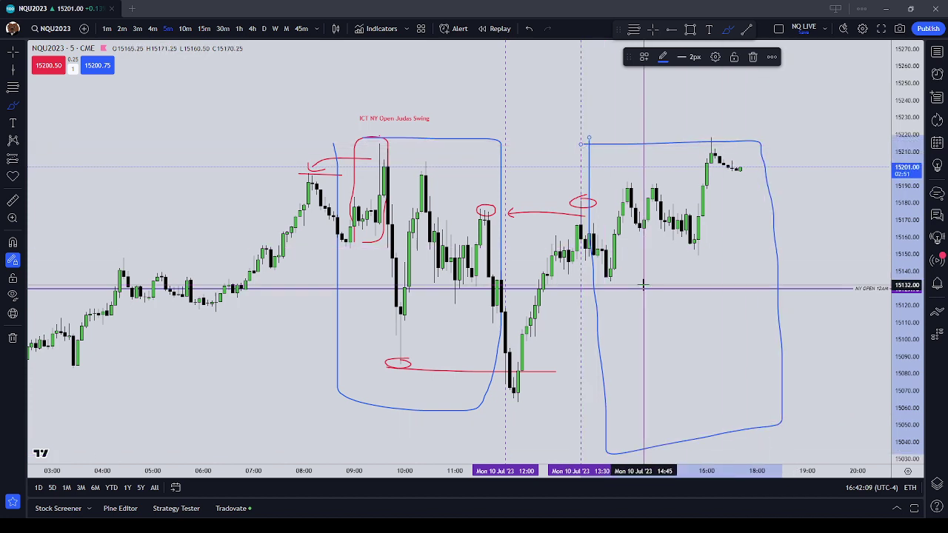
drag(598, 332, 590, 311)
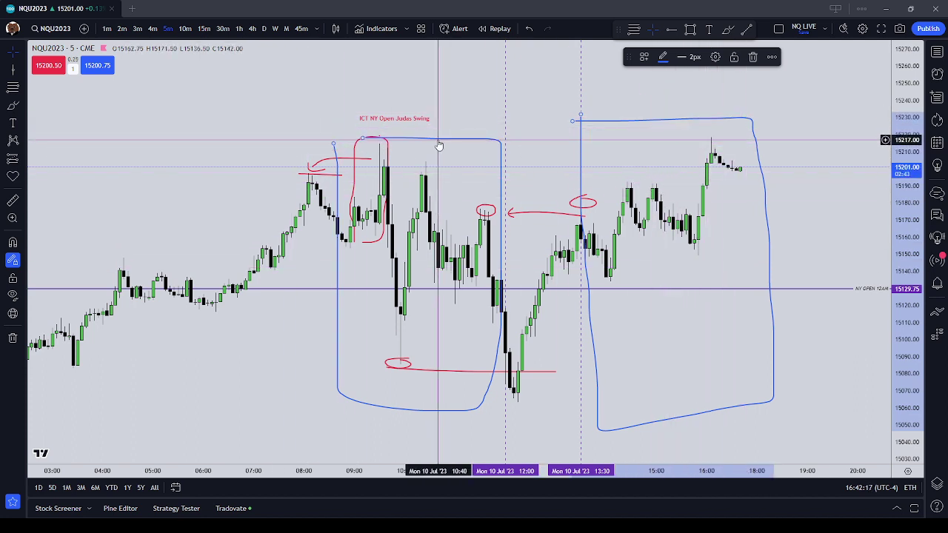
Step: Move the three-line key concepts text note to just above the afternoon blue outline
scroll(440, 144, down, 3)
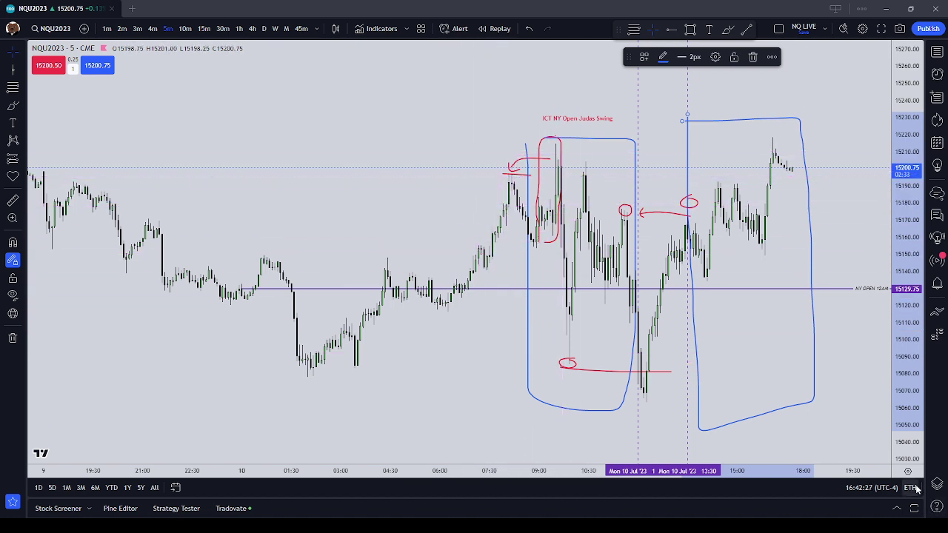
click(600, 140)
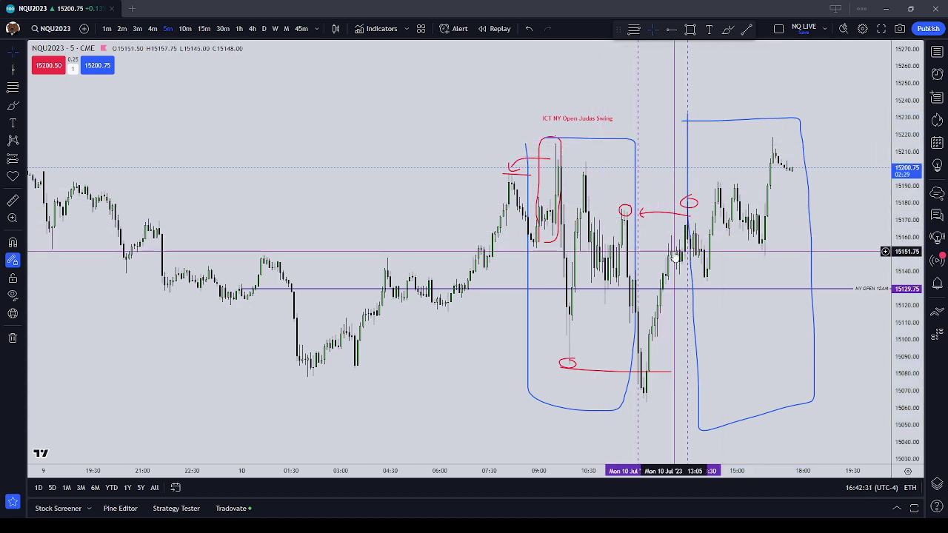
click(755, 121)
click(673, 104)
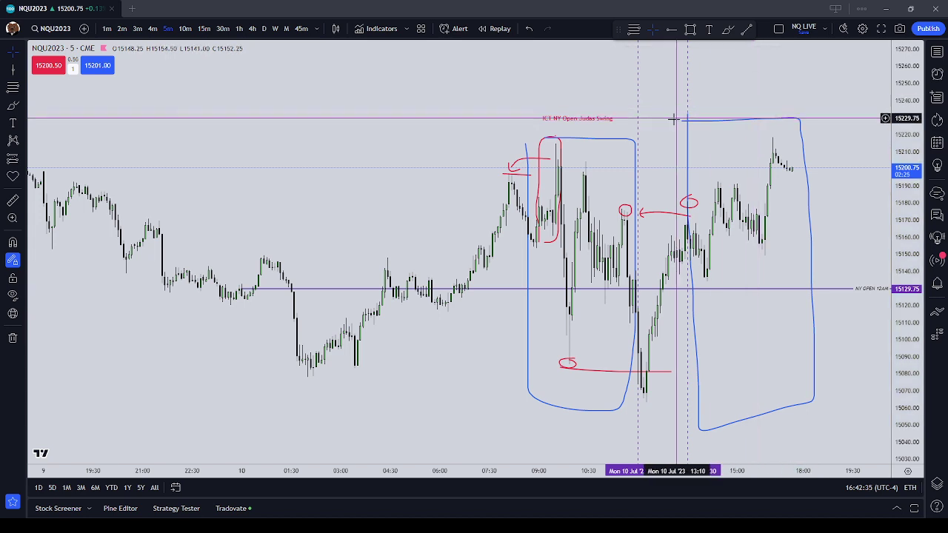
drag(377, 150, 237, 162)
click(835, 152)
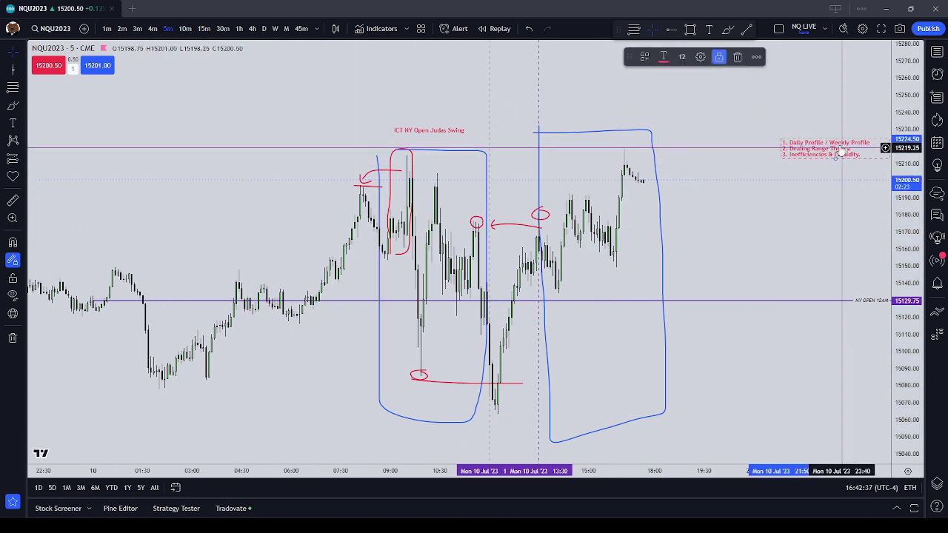
drag(825, 137, 683, 119)
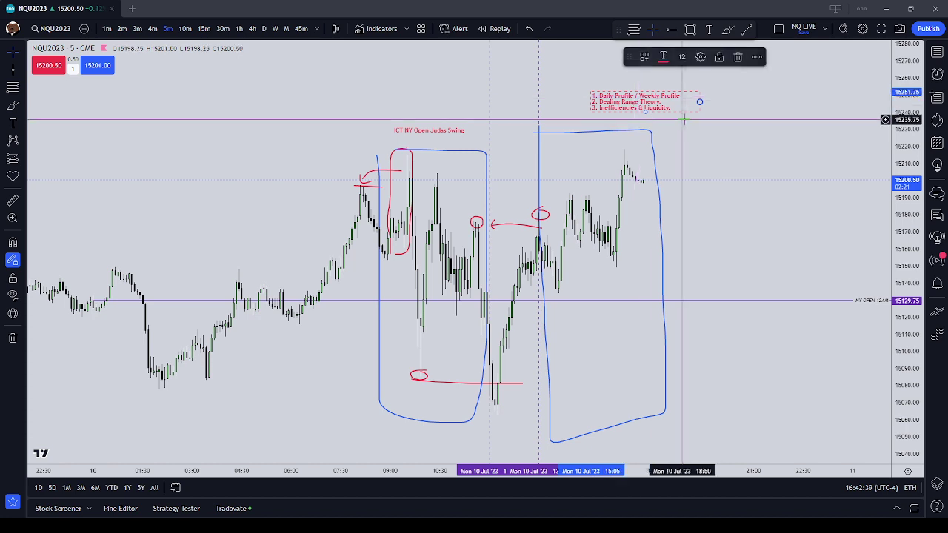
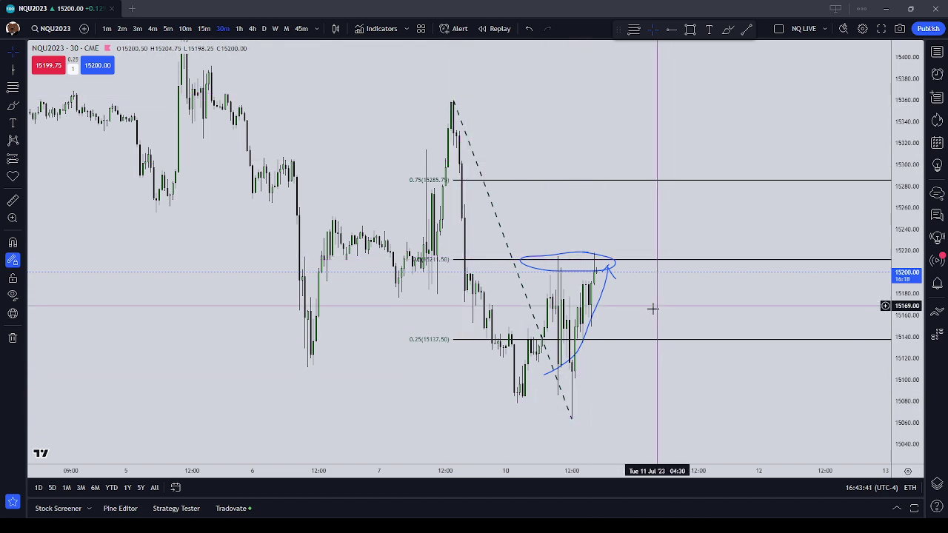
Step: Brush two blue arrows from the current price, one up towards the 0.75 level and one down past the 0.25 level
click(12, 106)
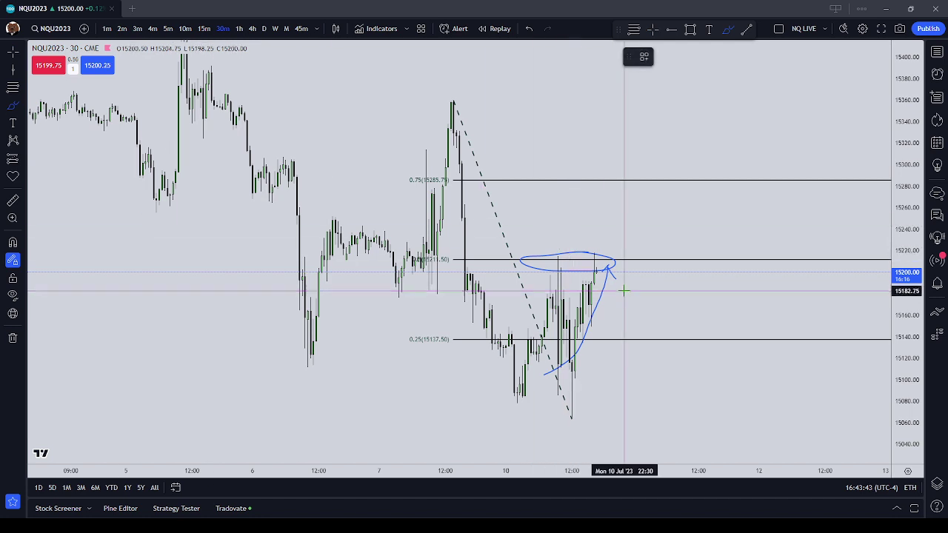
mouse_move(631, 282)
mouse_down()
mouse_move(649, 261)
mouse_move(665, 187)
mouse_up()
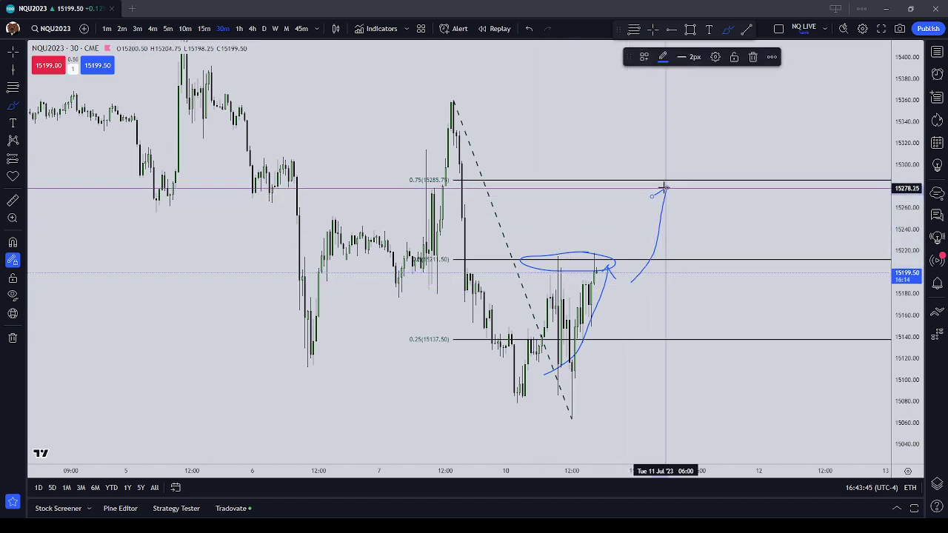
mouse_move(624, 294)
mouse_down()
mouse_move(681, 360)
mouse_move(659, 354)
mouse_up()
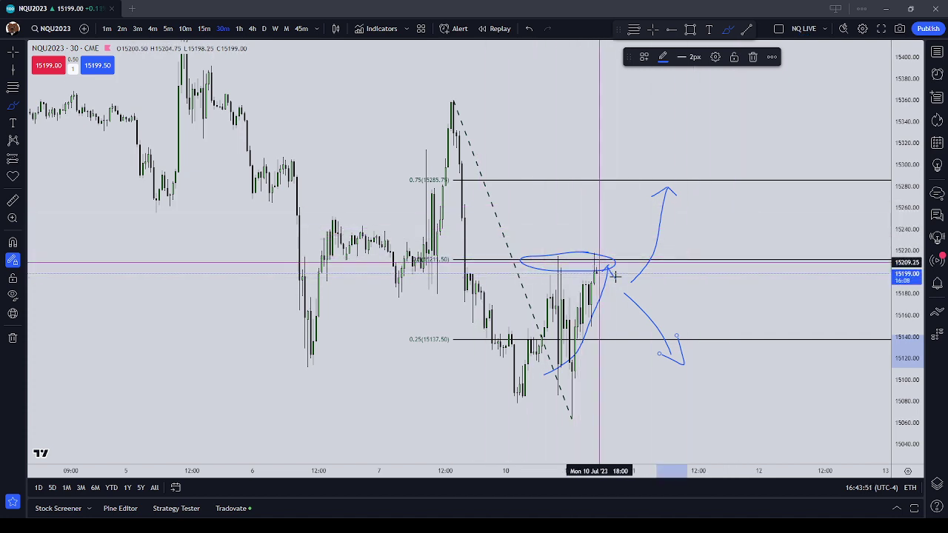
Step: Remove all drawings from the chart and switch it to the 15-minute timeframe
right_click(631, 364)
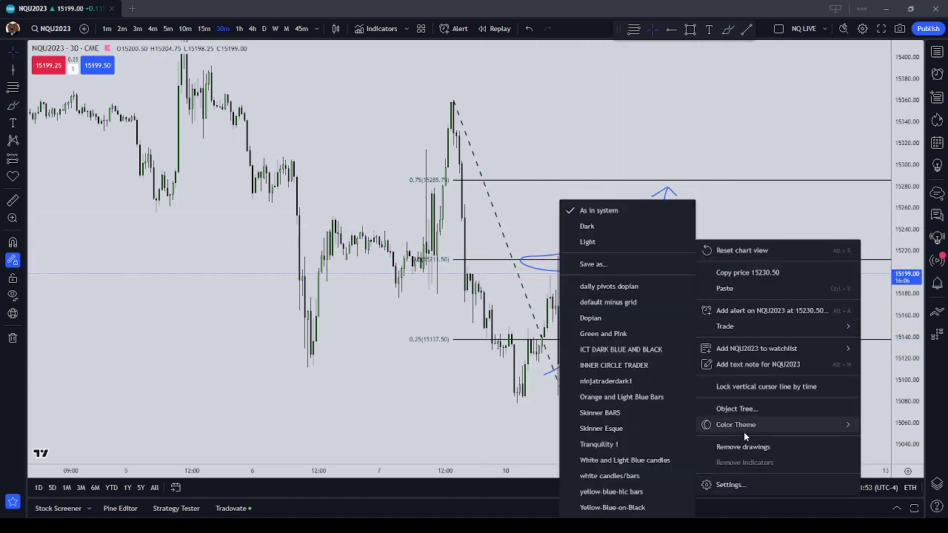
click(711, 447)
click(212, 29)
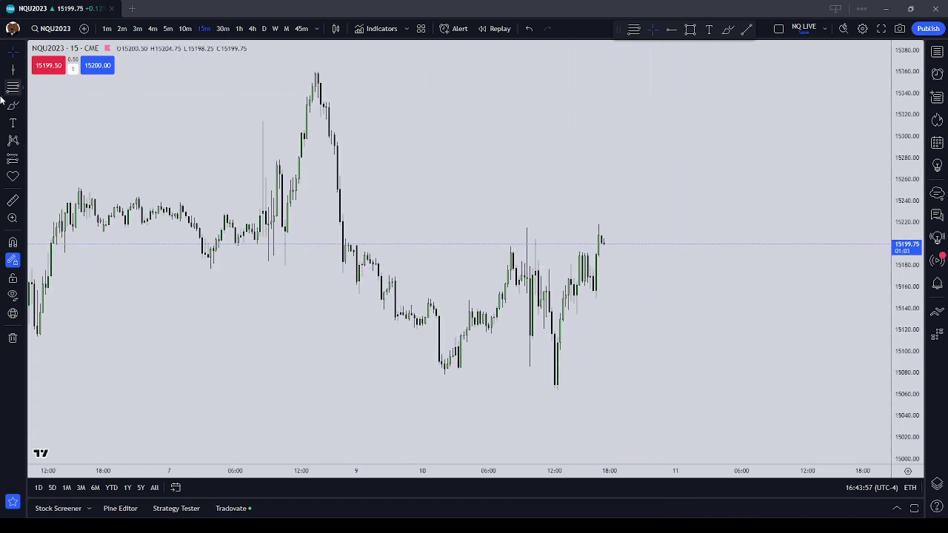
Step: Draw a rectangle between 15217.25 and 15204.75 across the price gap, spanning Fri 07 Jul 13:45 to Tue 11 Jul 03:30
click(690, 29)
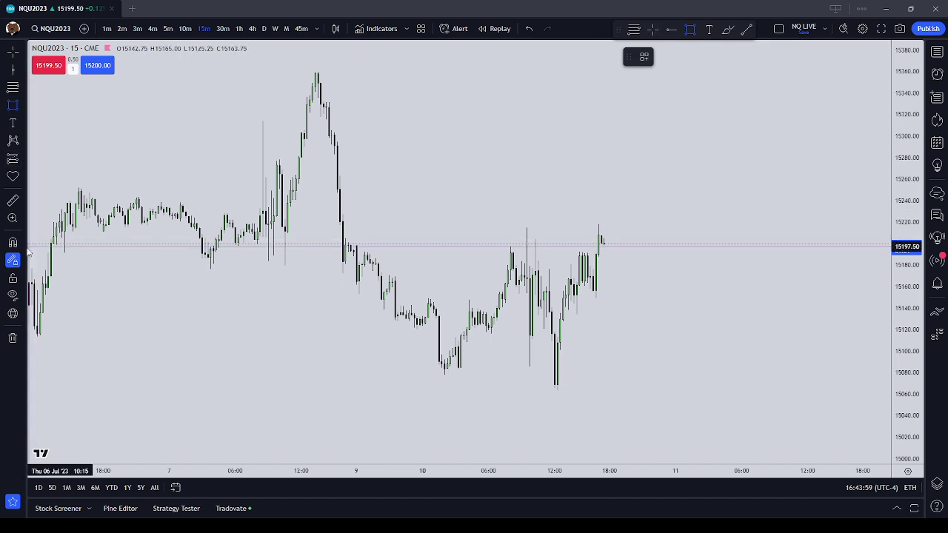
click(342, 231)
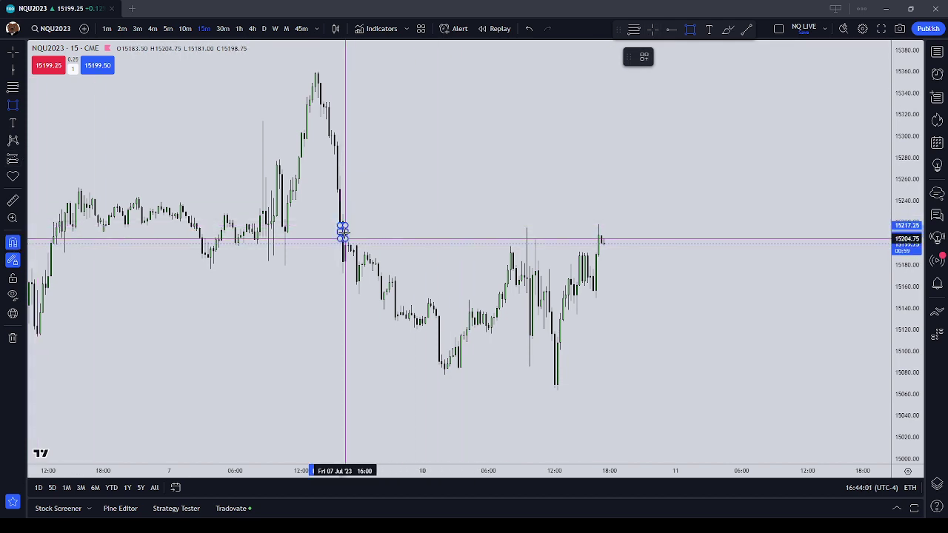
click(713, 238)
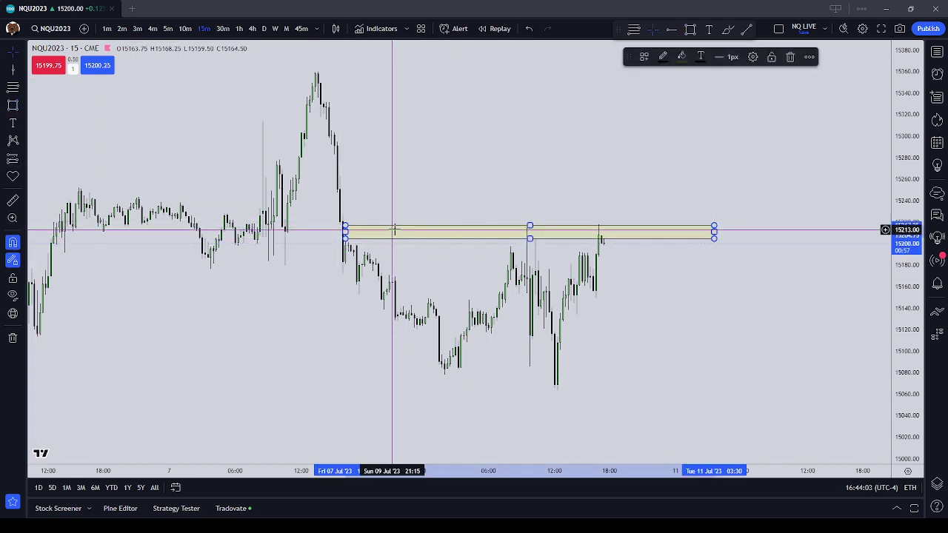
drag(343, 231, 320, 232)
key(Escape)
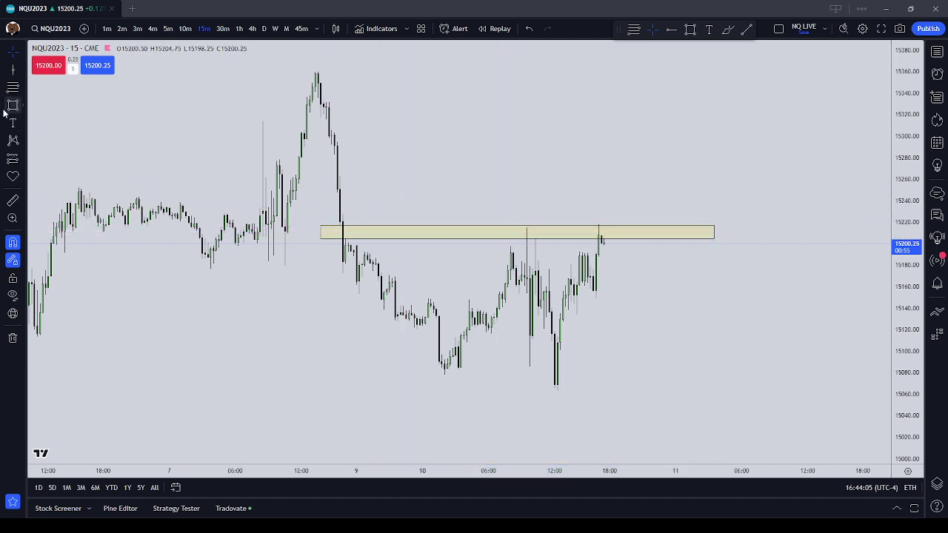
Step: Brush blue ellipses around the original gap and the two price touches of the rectangle on 10 July
click(728, 29)
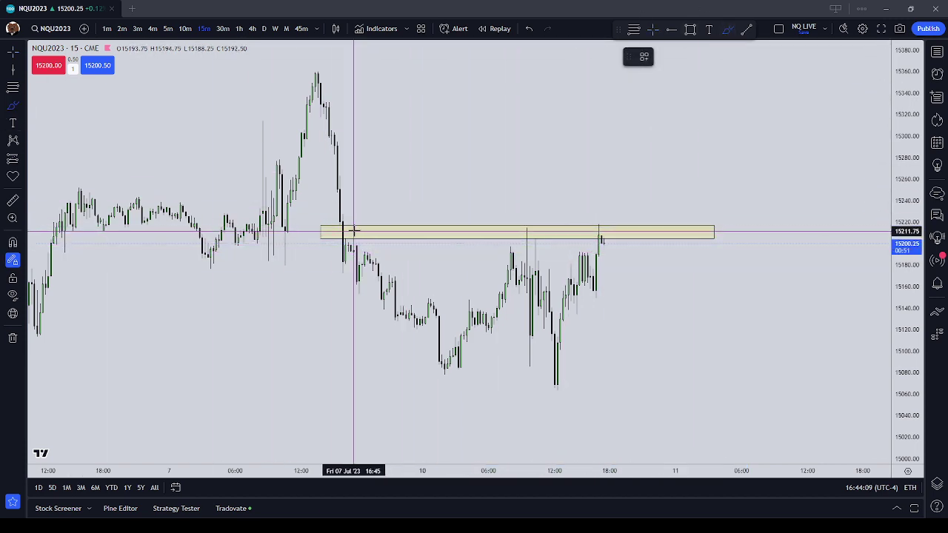
drag(344, 229, 344, 227)
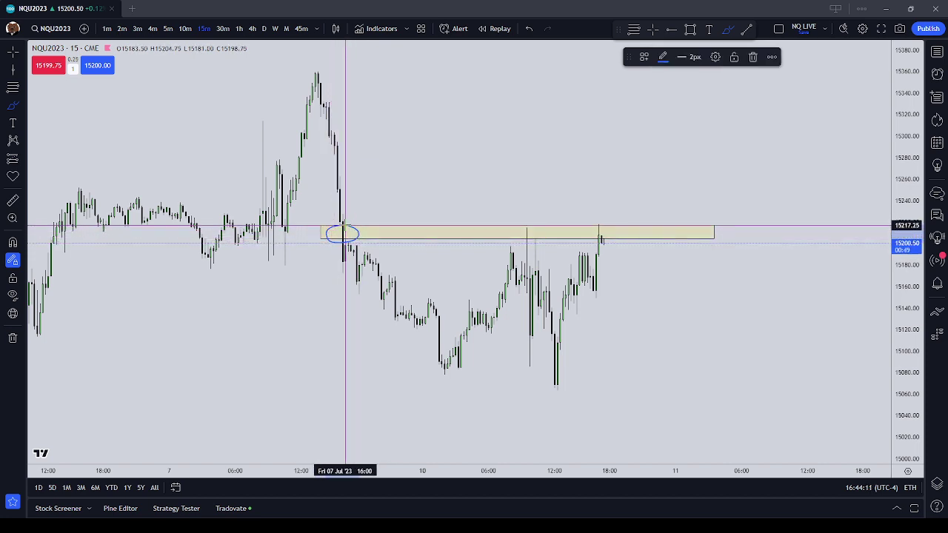
mouse_move(533, 226)
mouse_down()
mouse_move(517, 229)
mouse_move(527, 226)
mouse_up()
drag(608, 232, 602, 229)
Step: Label the rectangle "SIBI & RECLAIMED SIBI"
double_click(714, 234)
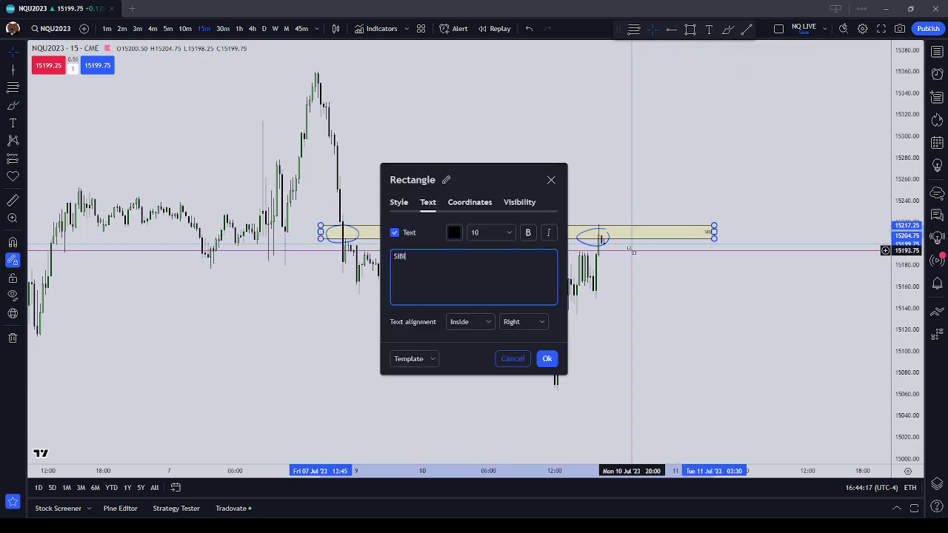
key(BackSpace)
key(BackSpace)
text(& RECLAIMED SIBI)
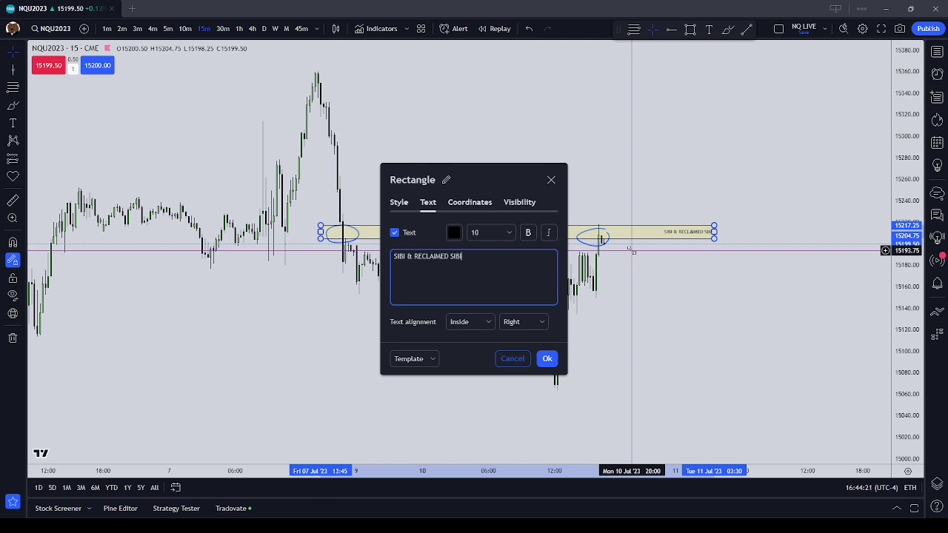
click(546, 360)
right_click(722, 366)
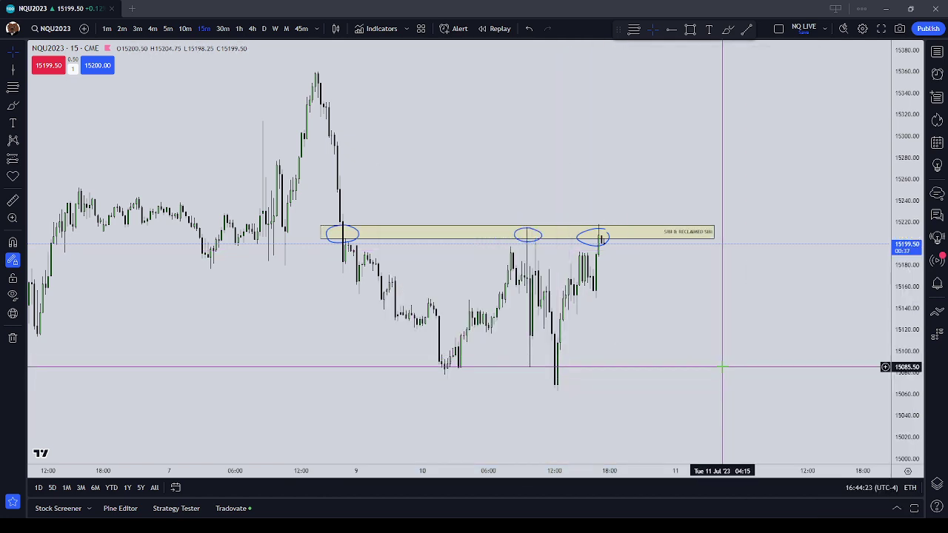
click(705, 347)
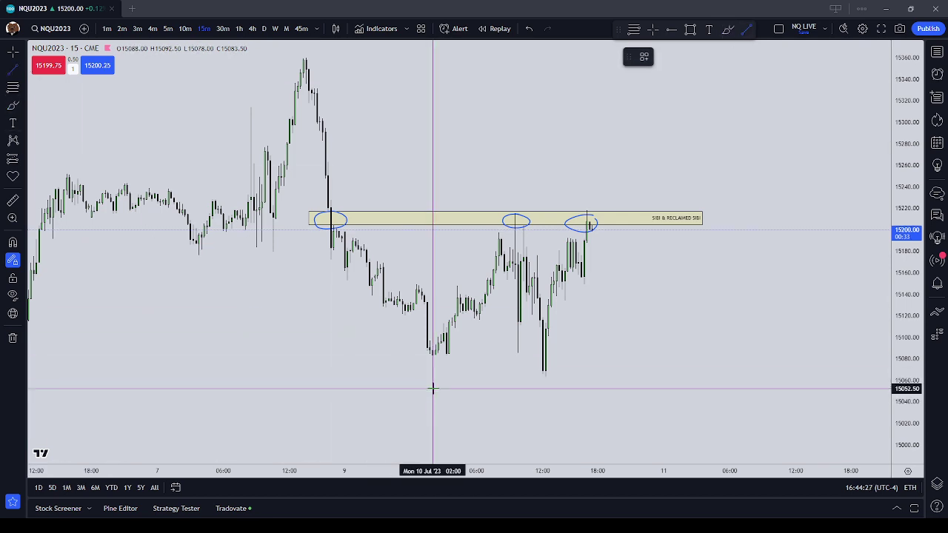
Step: Draw a horizontal dashed trend line at 15078.00 from the Mon 10 Jul 02:00 low to 20:15
click(12, 242)
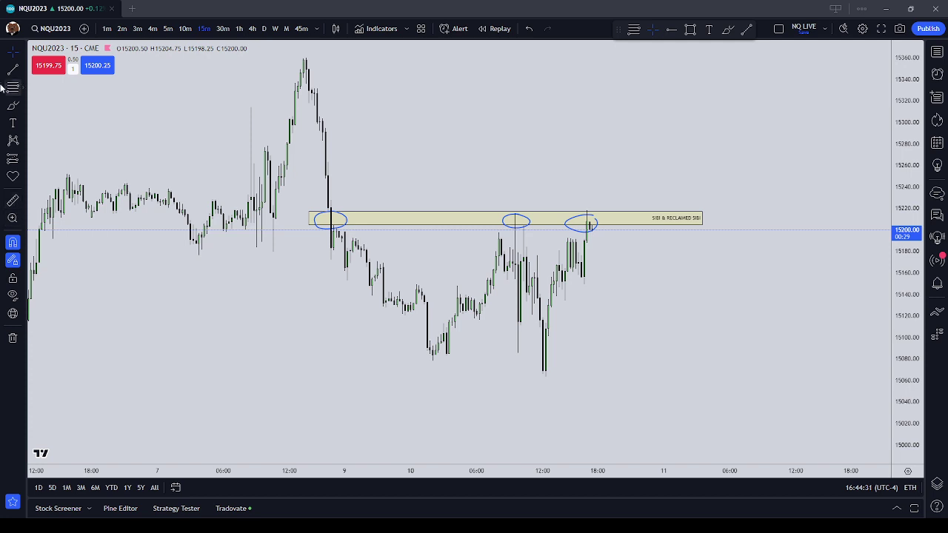
click(432, 377)
click(622, 372)
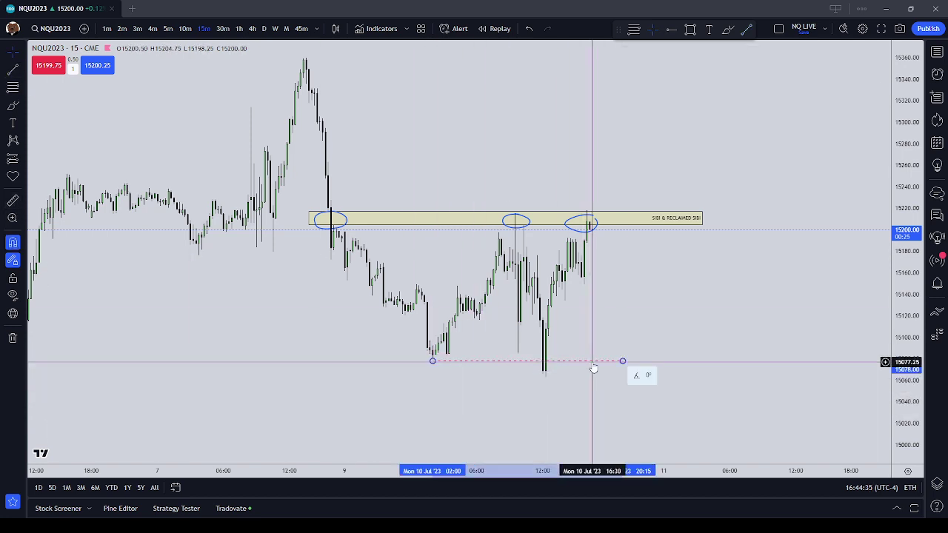
Step: Label the dashed trend line "TURTLE SOUP PATTERN / 3 DRIVES PATTERN" and extend its later end past the current price
double_click(594, 368)
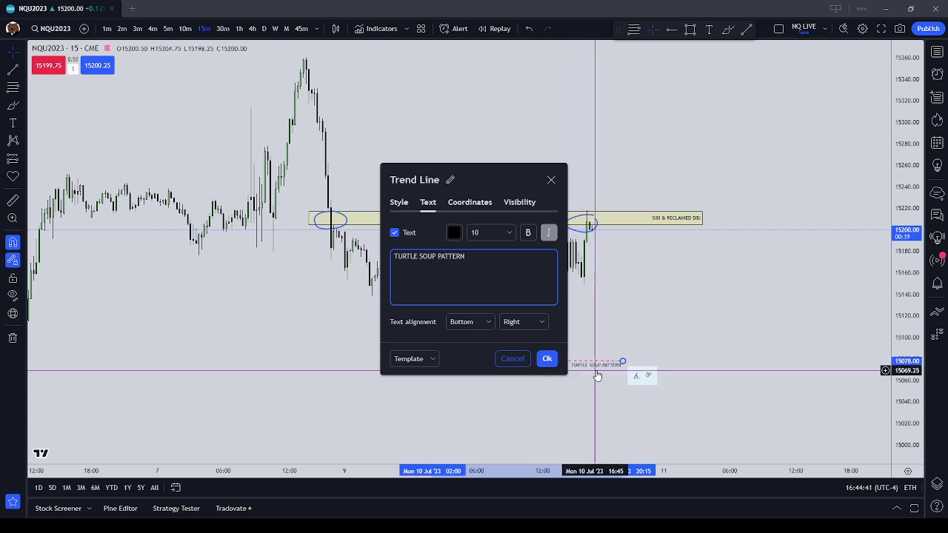
text(/ 4 )
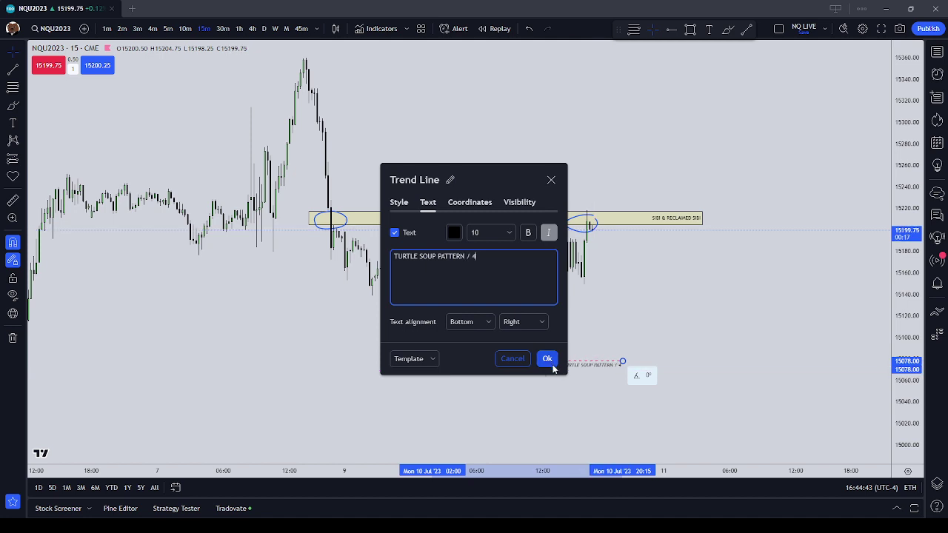
text(driv)
key(BackSpace)
key(BackSpace)
text(DRIVES PATTERN)
click(552, 363)
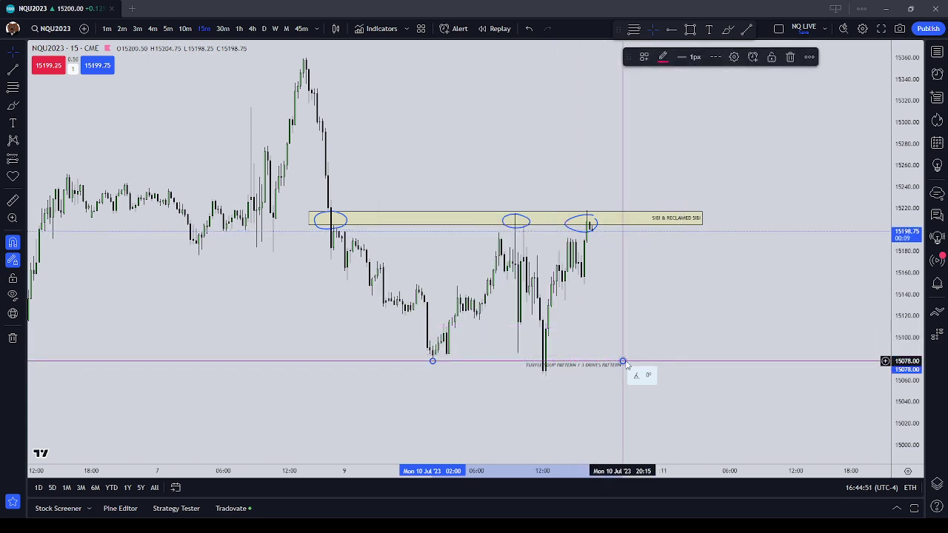
drag(623, 362, 670, 362)
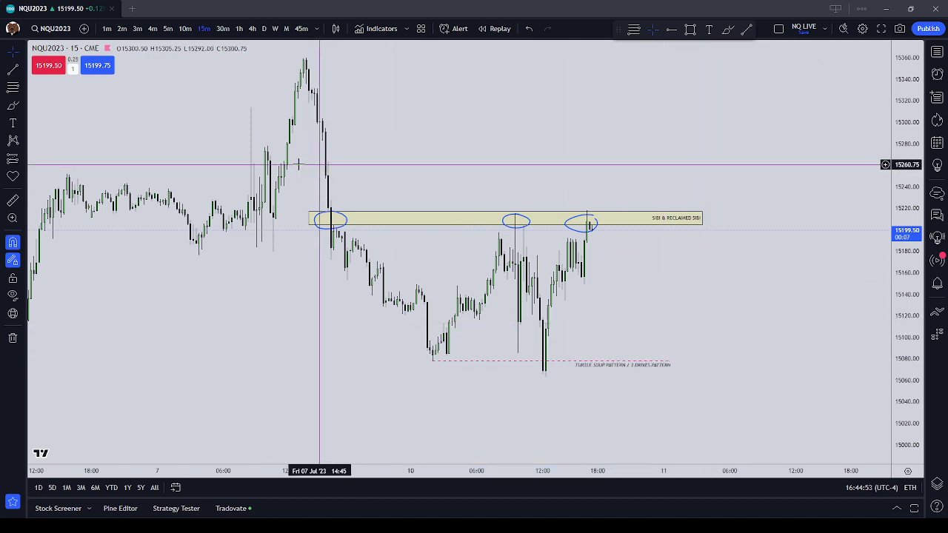
Step: Brush a blue ellipse around the low beneath the dashed line and a small arc under the 09:30 wick low
click(15, 107)
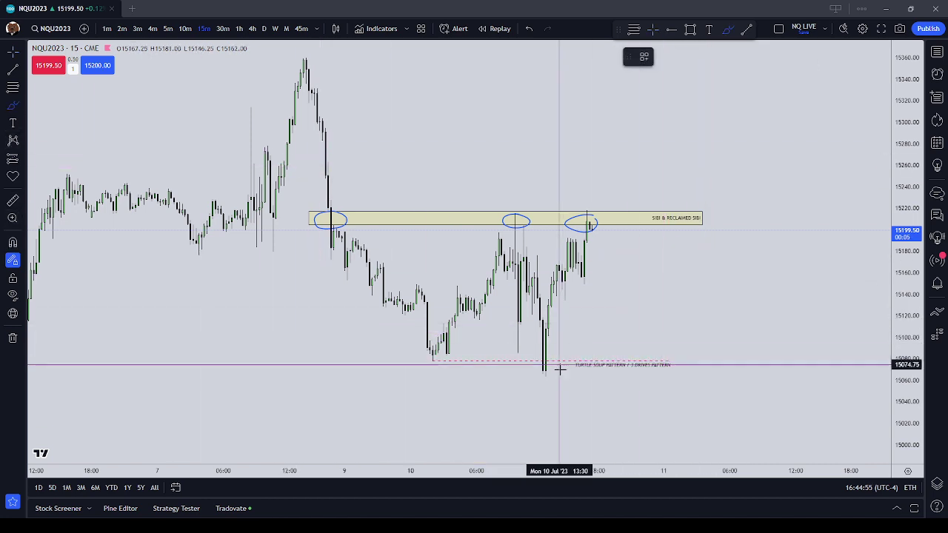
mouse_move(548, 363)
mouse_down()
mouse_move(525, 364)
mouse_move(537, 376)
mouse_move(552, 372)
mouse_move(548, 363)
mouse_up()
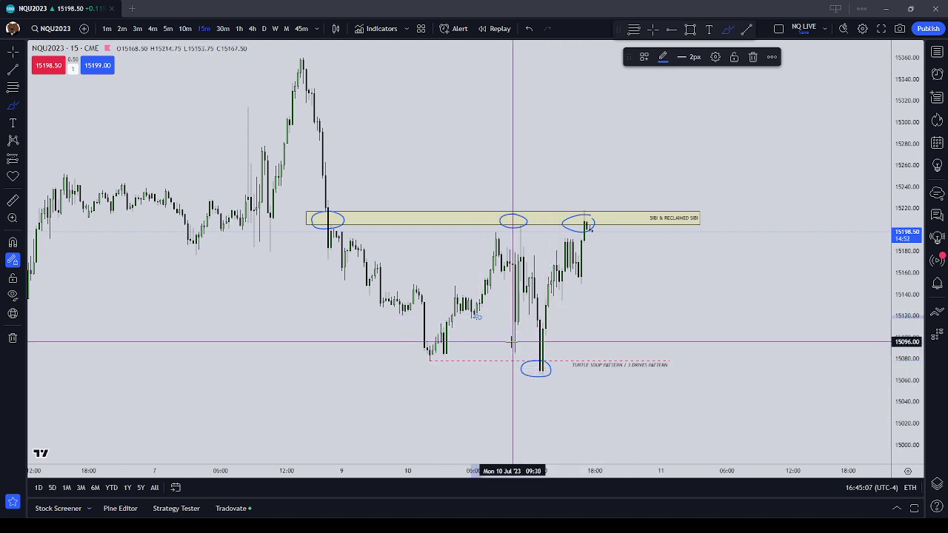
drag(515, 339, 521, 348)
click(474, 318)
click(518, 354)
click(745, 101)
click(13, 106)
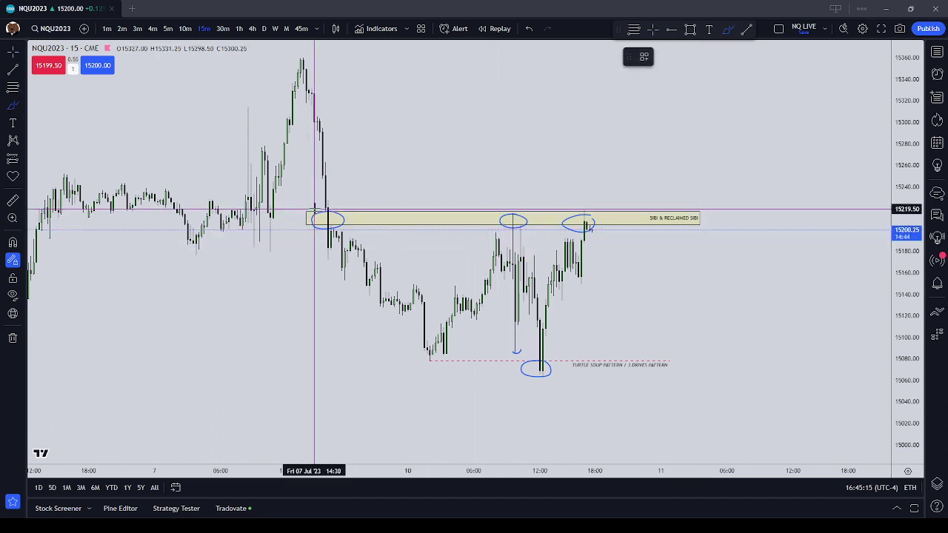
drag(326, 212, 322, 209)
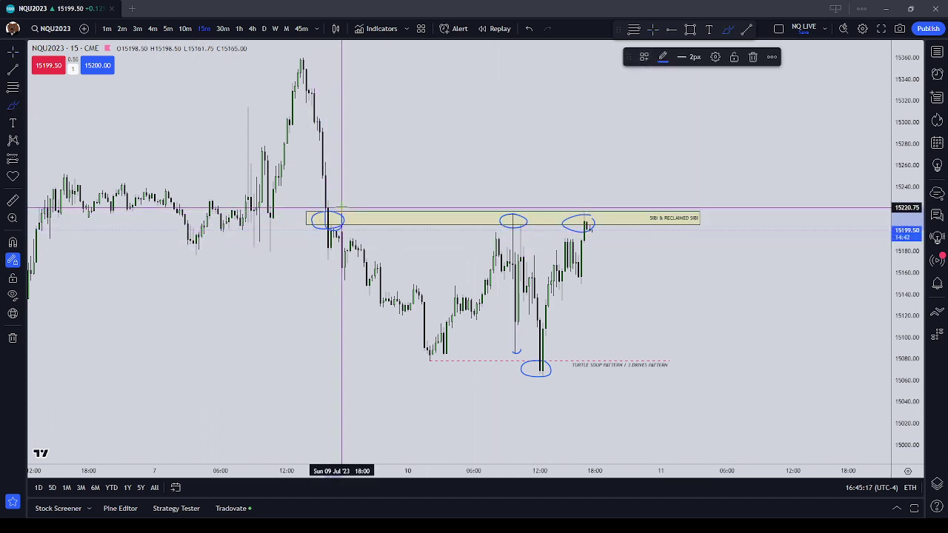
click(754, 57)
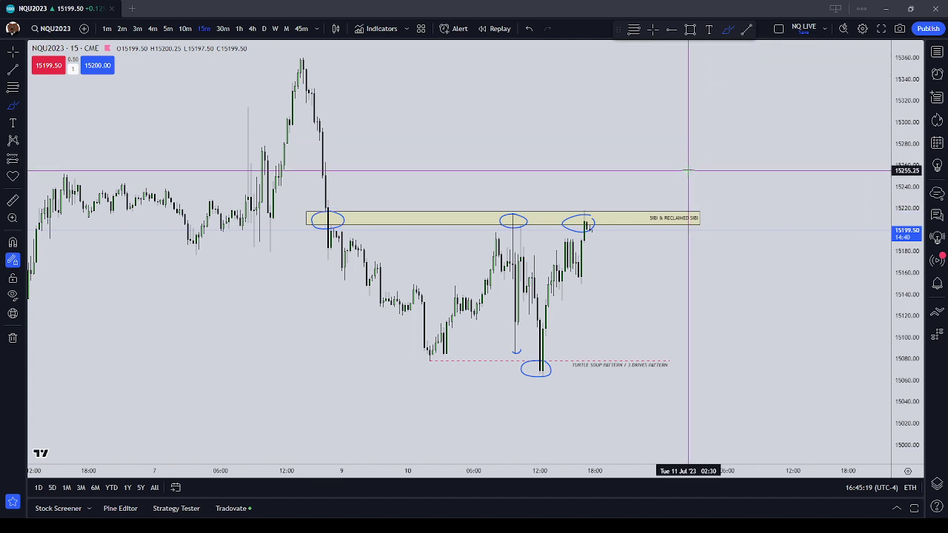
Step: Add a text note beside the latest price reading "1. Consolidation Day Profile with a lot of trading around NY 12 AM price."
click(12, 124)
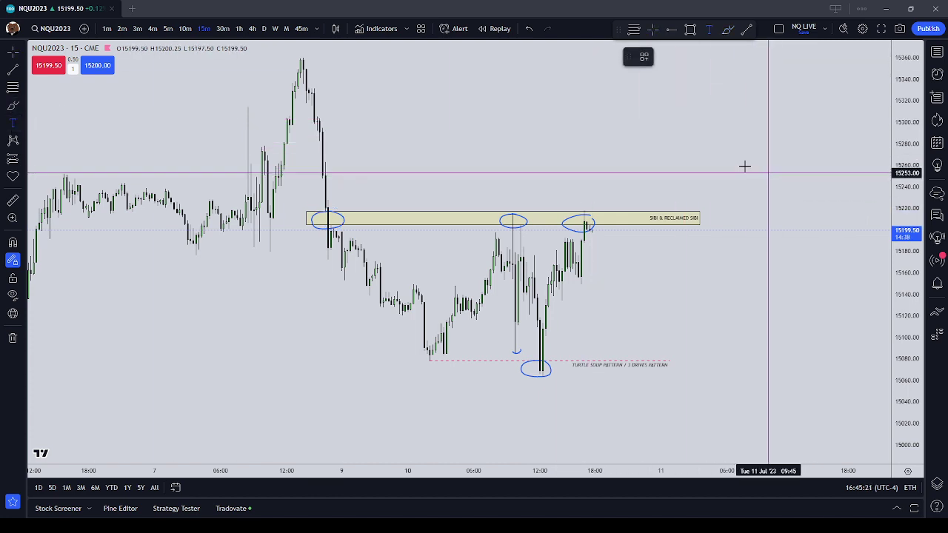
click(696, 158)
text(1. Consolidat)
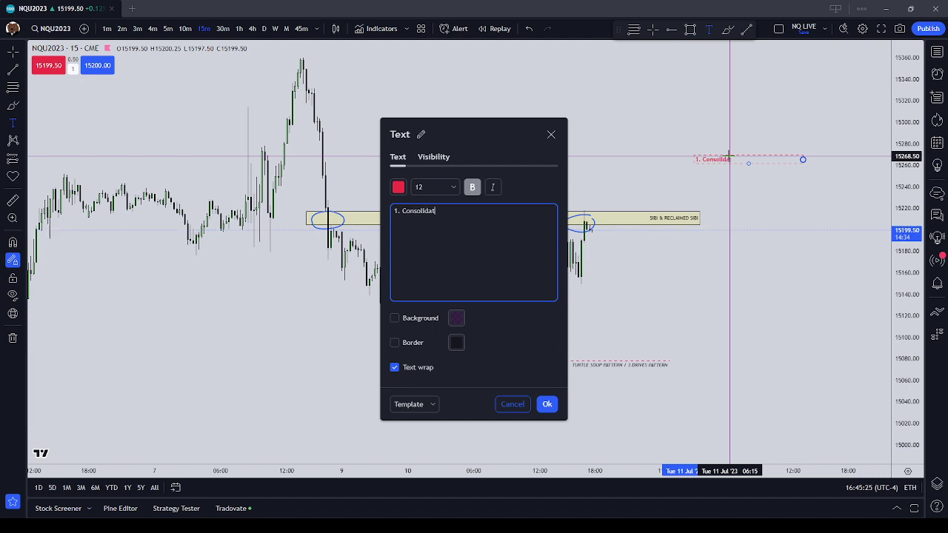
text(ion Day Profile with a lot of trading around NY O)
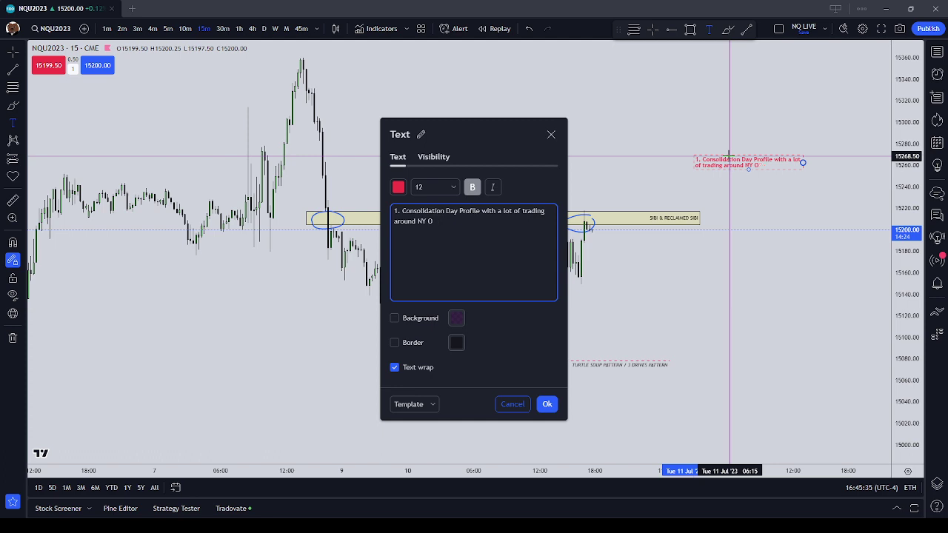
key(BackSpace)
key(BackSpace)
text(12 AM price.)
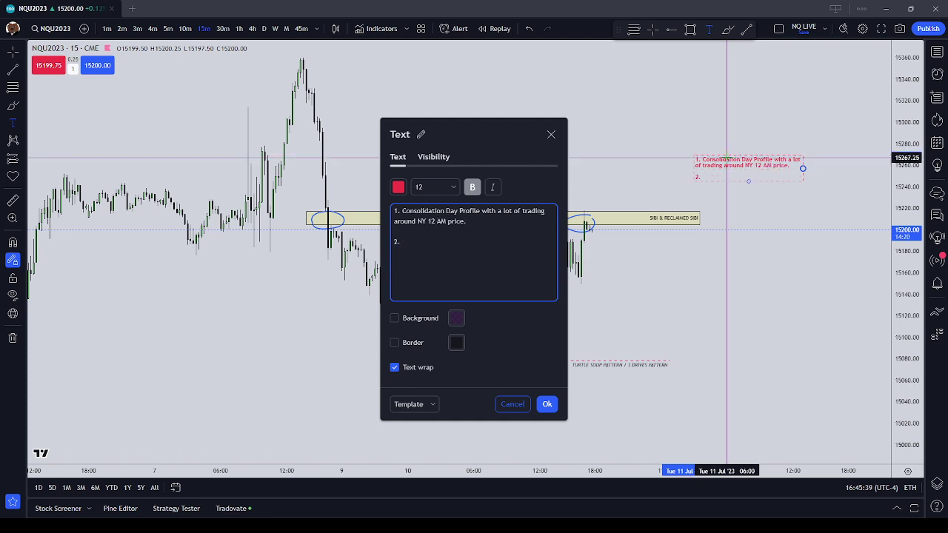
Step: Write the note's second point as "Runs on both buyside and sellside liquidity."
text(Runs on Both)
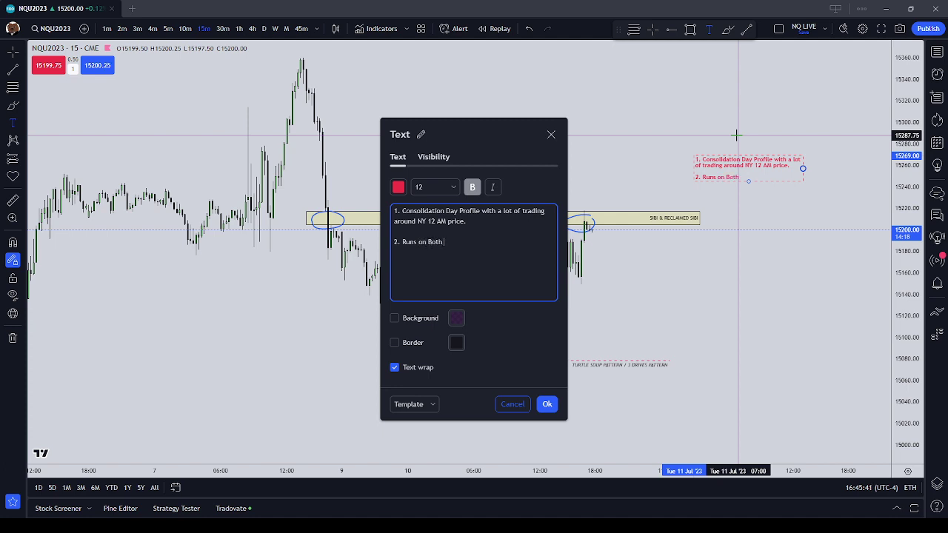
text( b)
key(BackSpace)
key(BackSpace)
key(BackSpace)
key(BackSpace)
key(BackSpace)
key(BackSpace)
text(bot)
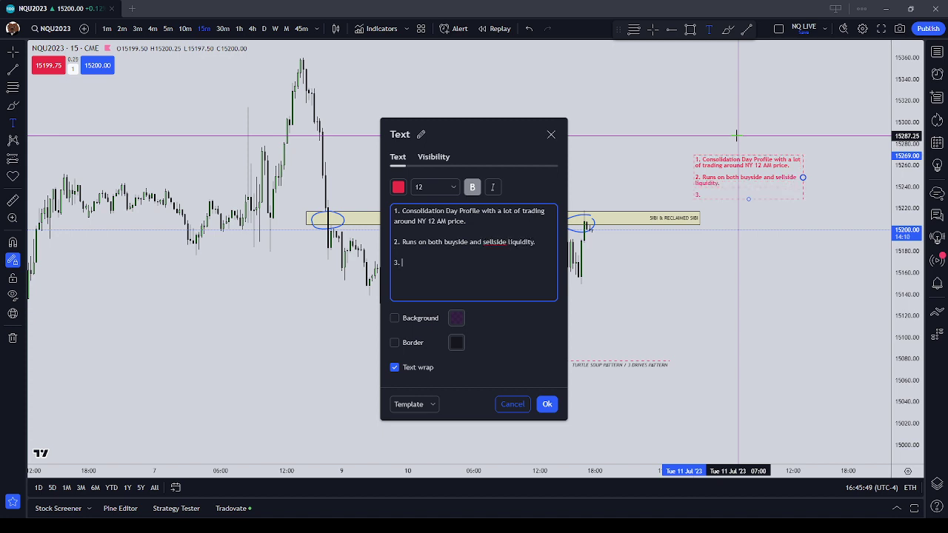
Step: Add the points "3. NY AM Open Judas Swing" and "4. NY Lunch run on liquidity (both sides)." to the note
text(AM Open Judas Swing)
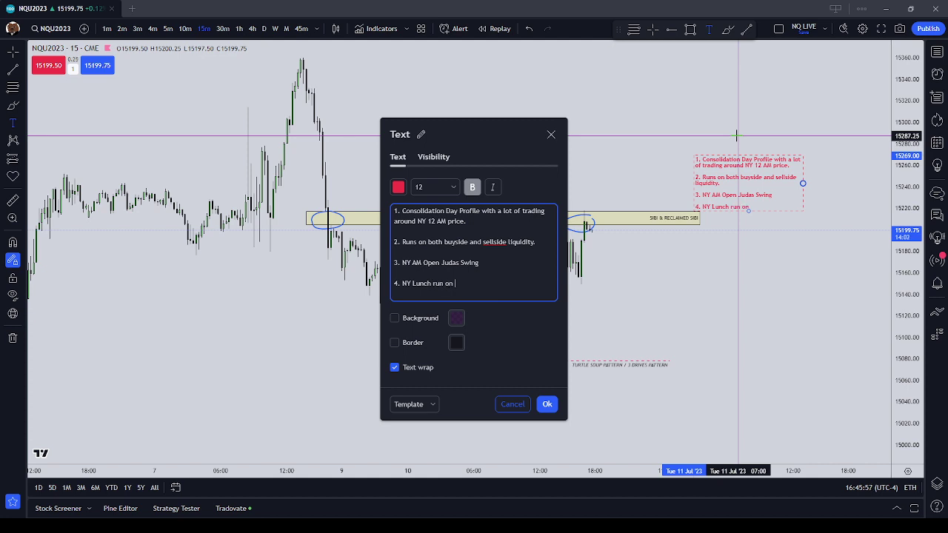
text(y (bo)
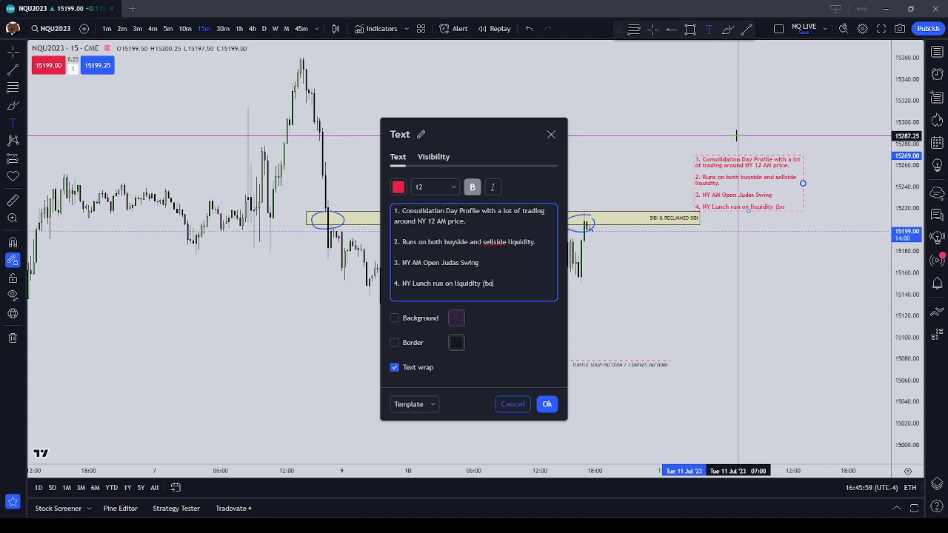
text(th sides).)
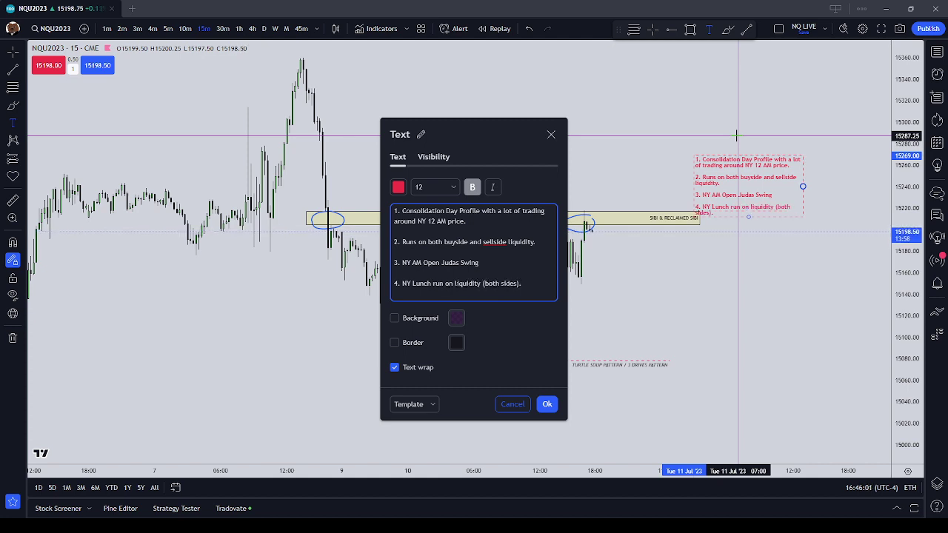
Step: Add "5. NY AM / PM session consolidation profiles." to the note and move it just above the labelled rectangle
key(Return)
key(Return)
text(5. NY AM / PM session consolidation profiles.)
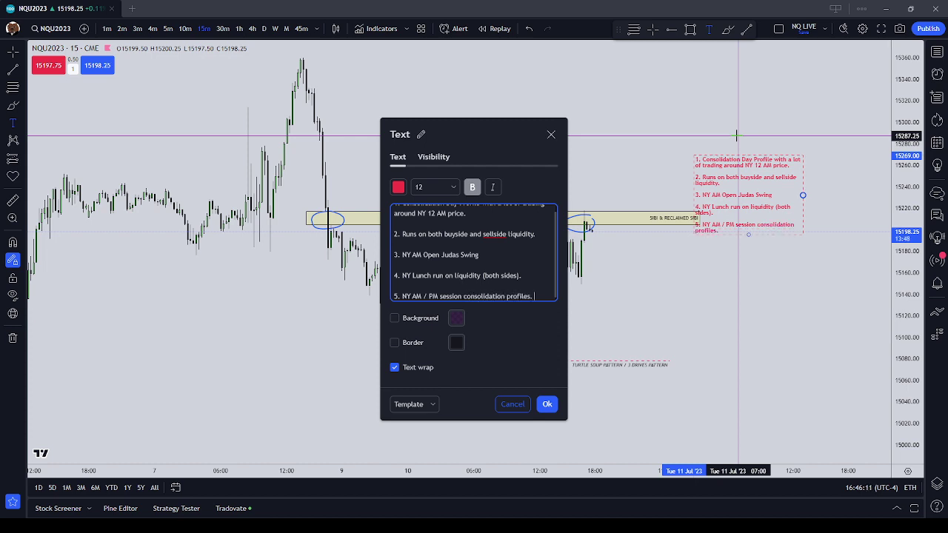
click(554, 403)
drag(735, 215, 634, 160)
Step: Add a text heading near the numbered note reading "MONDAY, JULY 10 CONSOLIDATION DAY PROFILE"
click(709, 28)
click(535, 111)
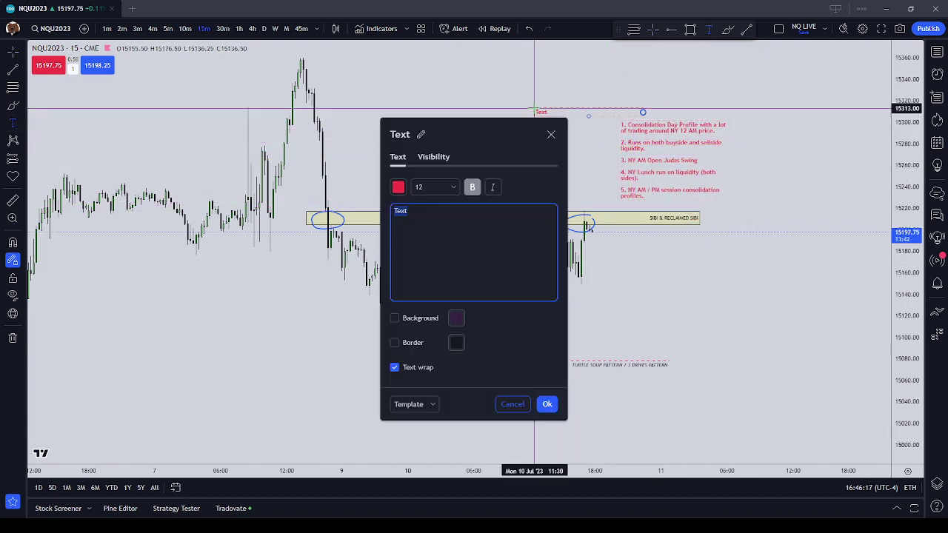
text(MONDAY, JULY)
key(BackSpace)
text(LY)
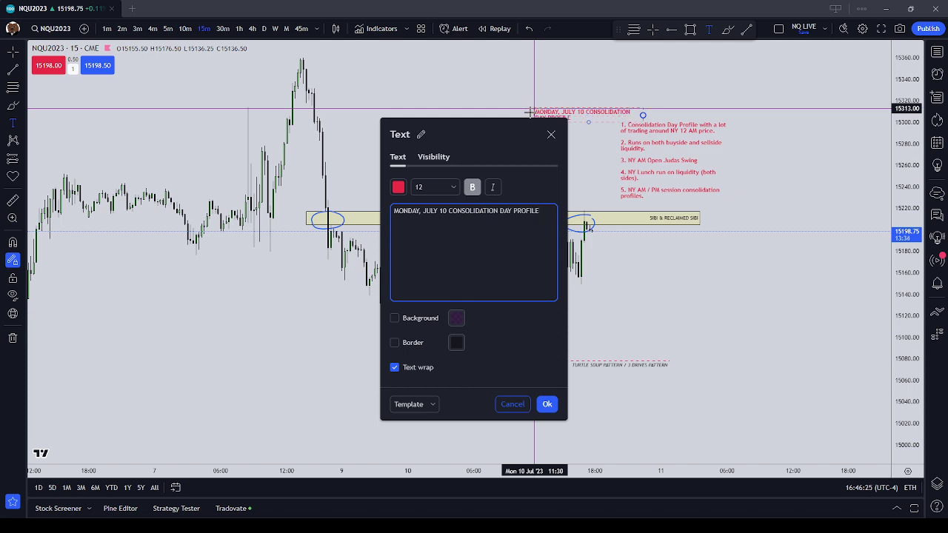
Step: Set the heading to size 14 in purple and place it directly above the numbered note
click(436, 186)
click(441, 240)
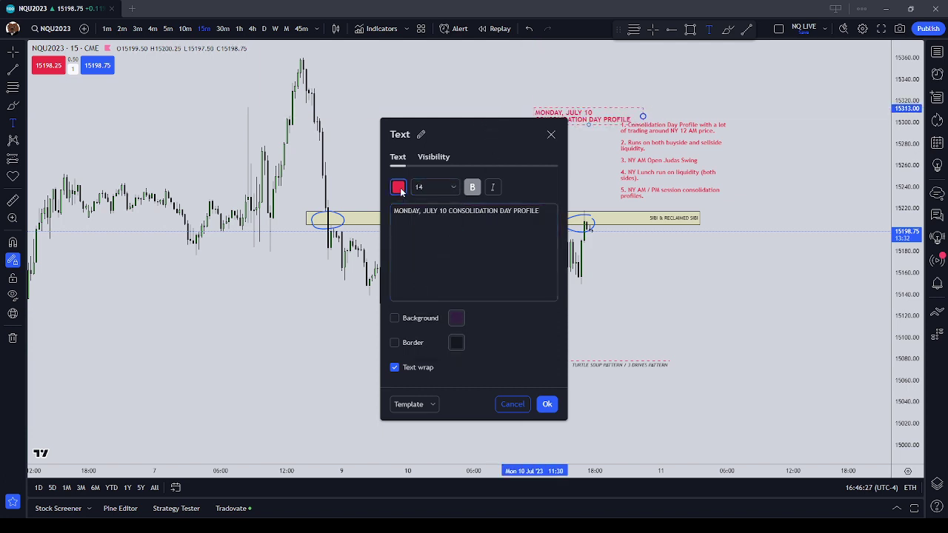
click(399, 187)
click(481, 223)
click(547, 403)
click(546, 404)
drag(587, 117, 640, 110)
drag(657, 106, 659, 107)
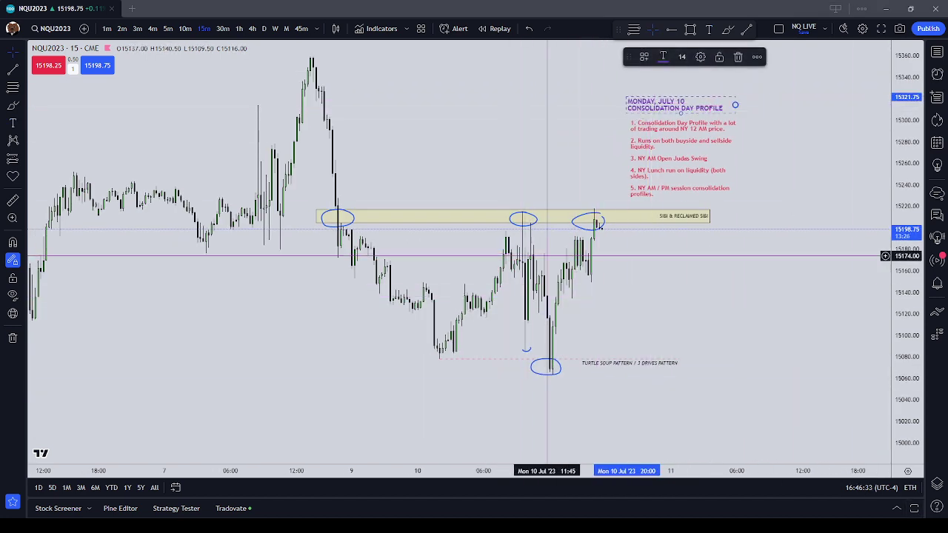
drag(589, 263, 542, 267)
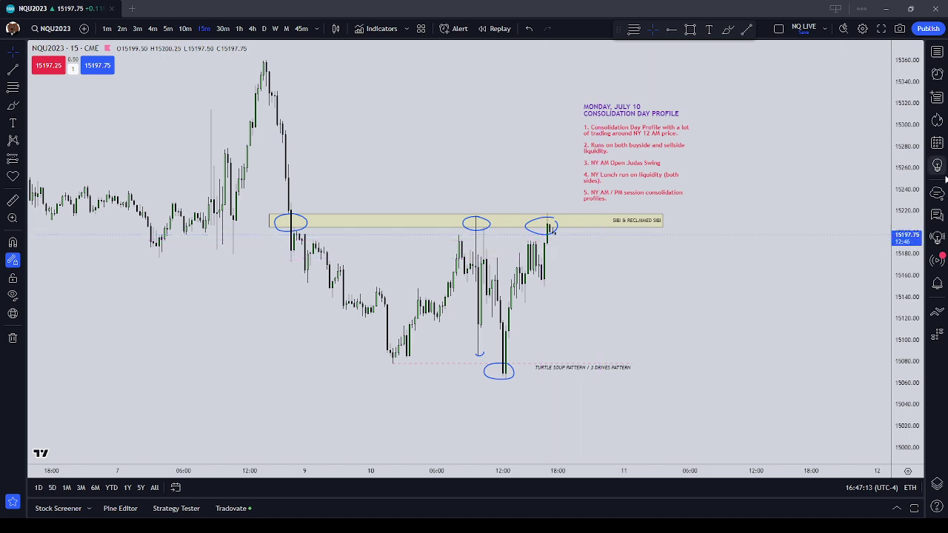
Step: Look over the upcoming July releases in the economic calendar and return to the full-width chart
click(937, 143)
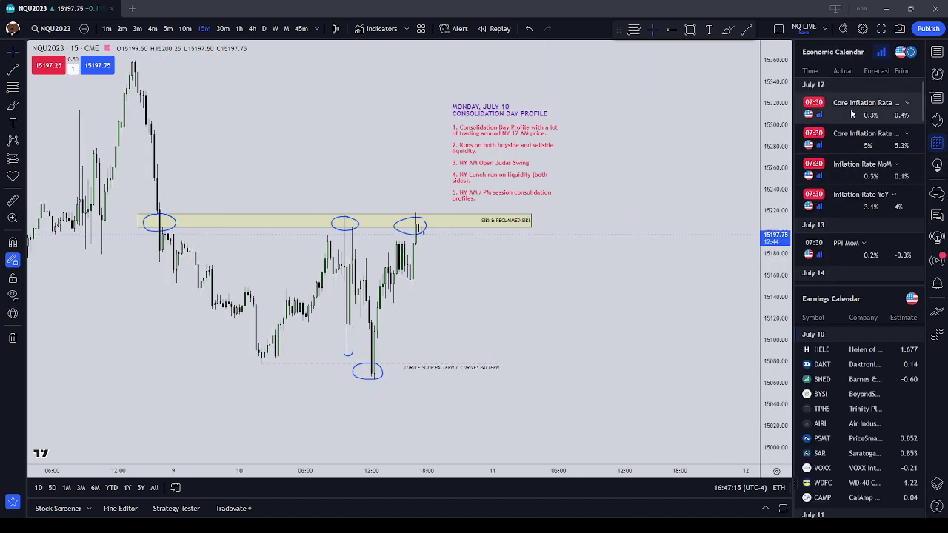
scroll(853, 119, down, 2)
scroll(858, 126, up, 3)
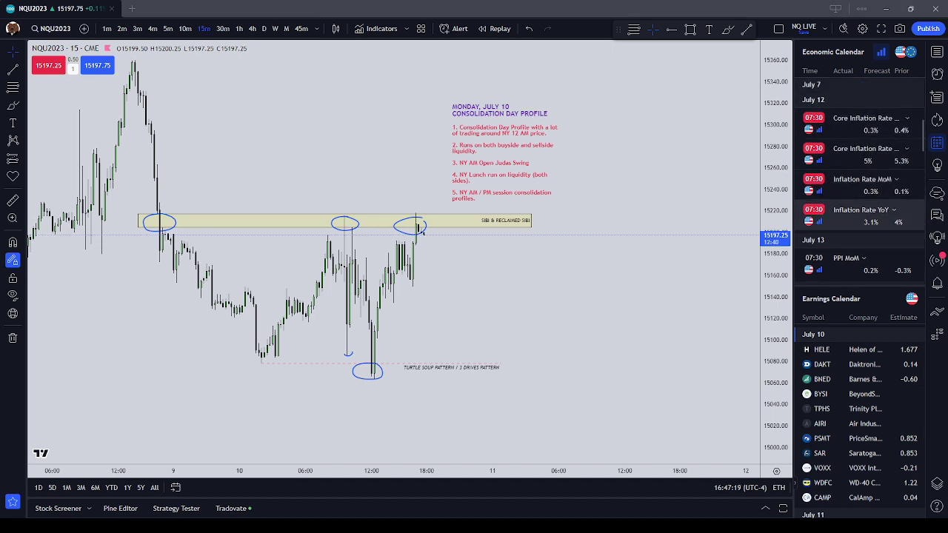
click(936, 51)
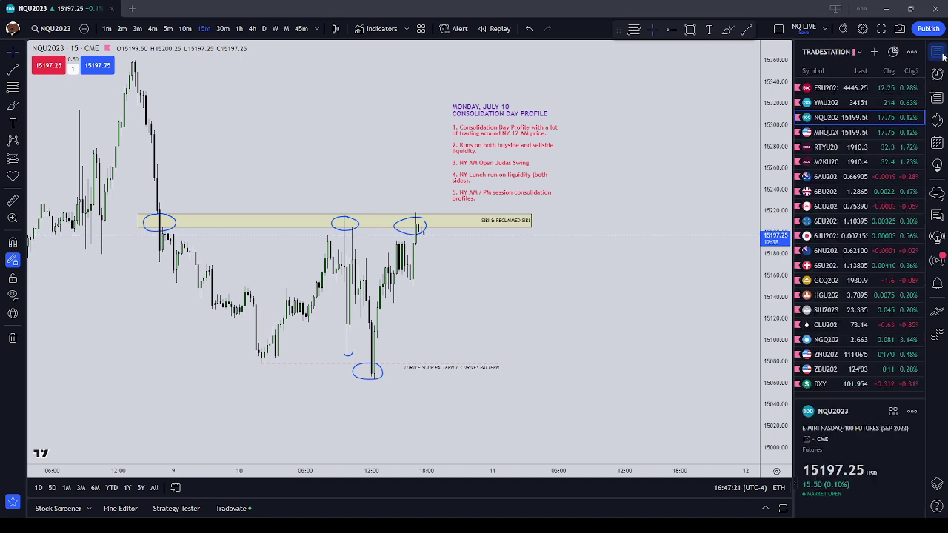
click(937, 52)
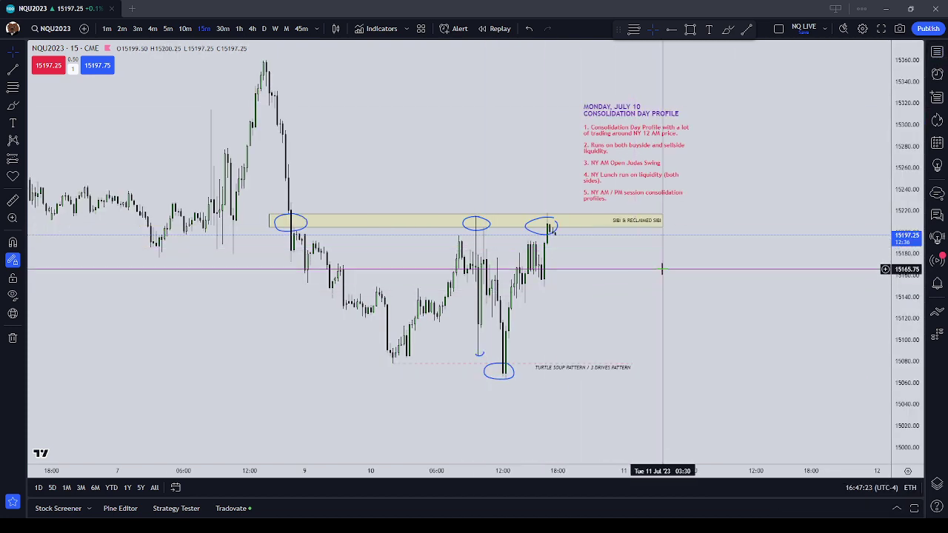
Step: Add the text note "Remember to look at Economic Calendar!" beside the numbered summary and colour it blue
click(12, 123)
click(458, 124)
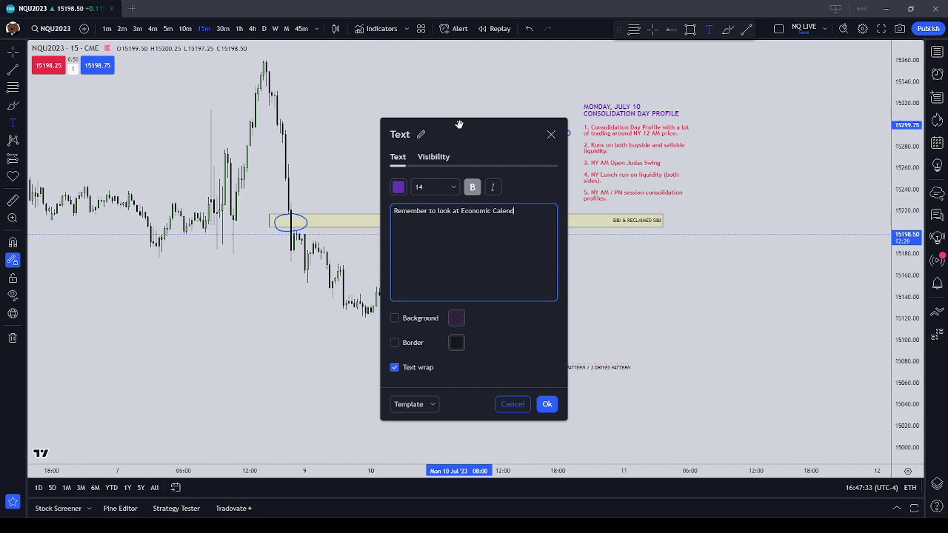
click(548, 405)
click(510, 132)
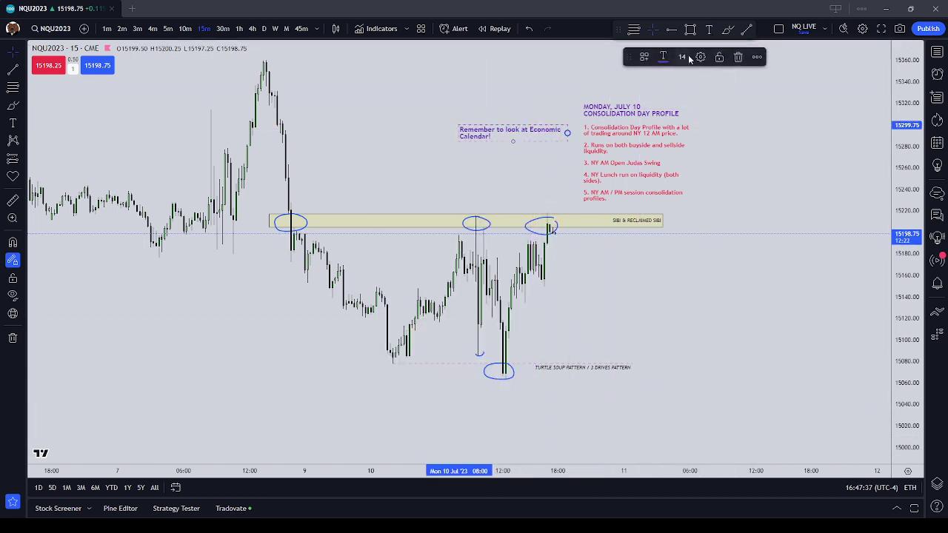
click(662, 57)
click(732, 89)
click(757, 110)
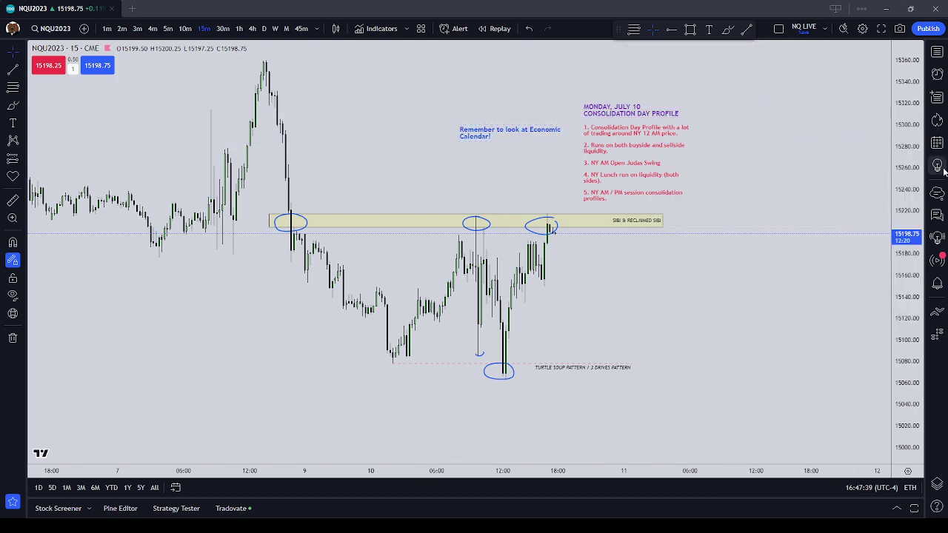
Step: Limit the economic calendar's countries to the United States by removing the European Union
click(937, 164)
click(937, 142)
click(904, 52)
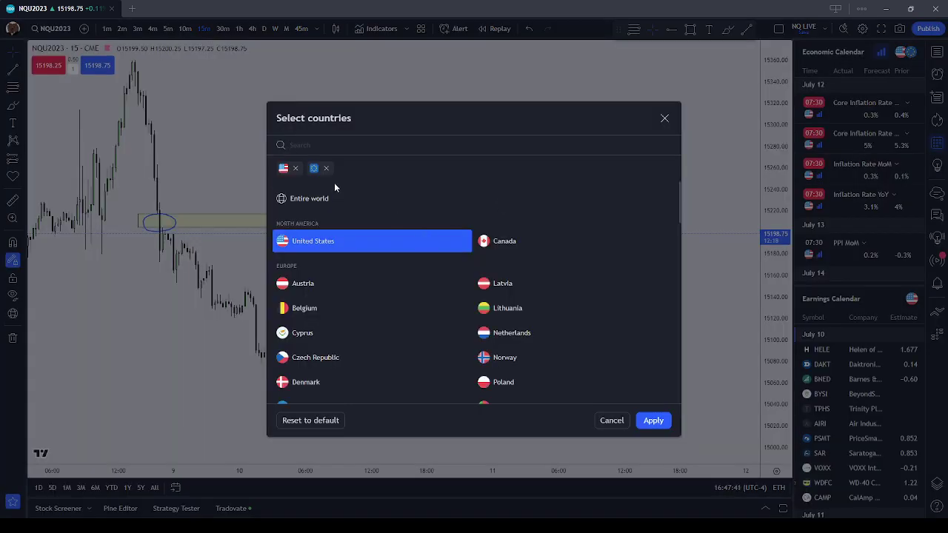
click(650, 422)
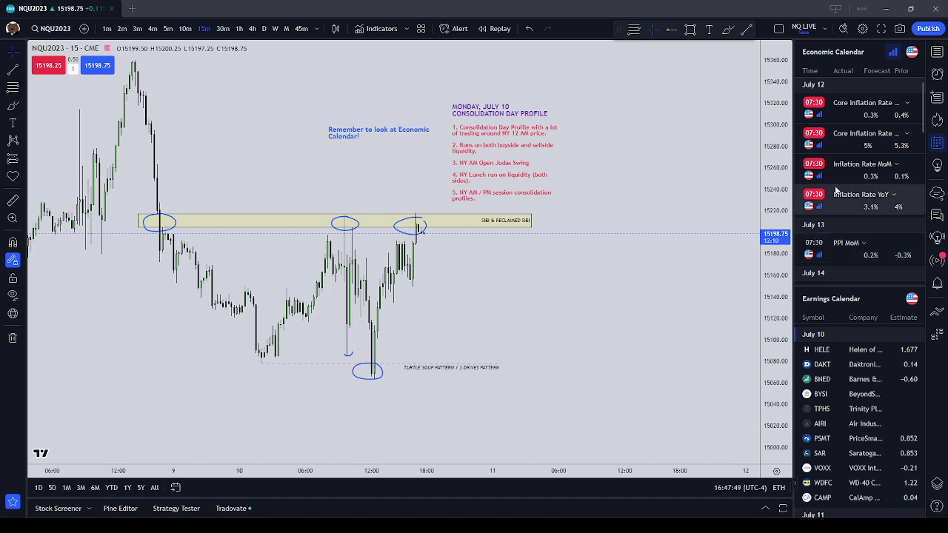
Step: Examine the calendar's July releases, including the Michigan Consumer Sentiment description and the July 12 inflation events
scroll(869, 223, down, 1)
click(869, 247)
scroll(870, 247, down, 1)
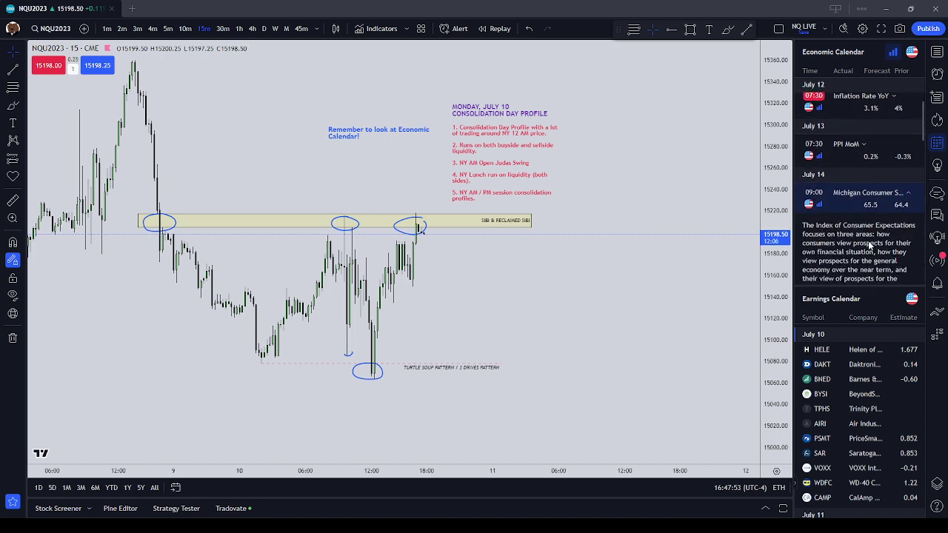
click(865, 209)
scroll(856, 197, down, 4)
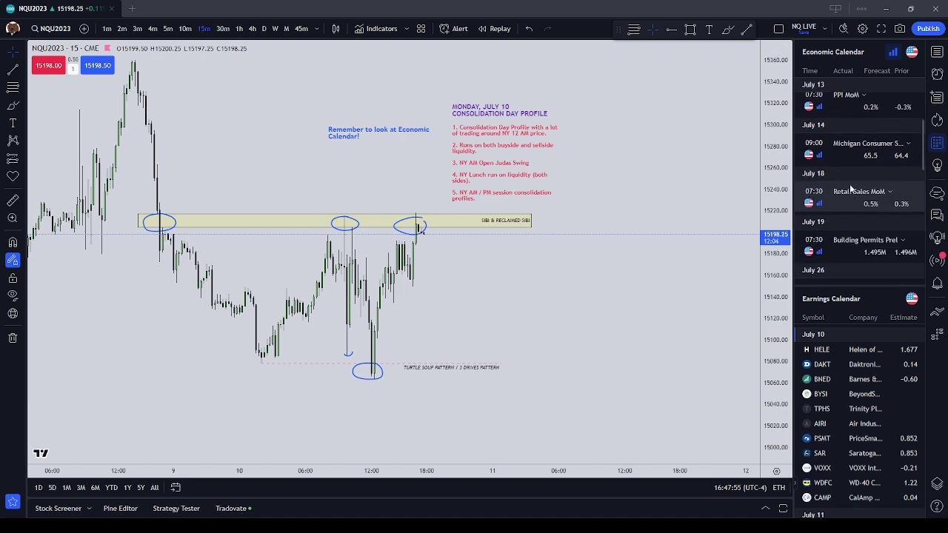
scroll(856, 194, up, 6)
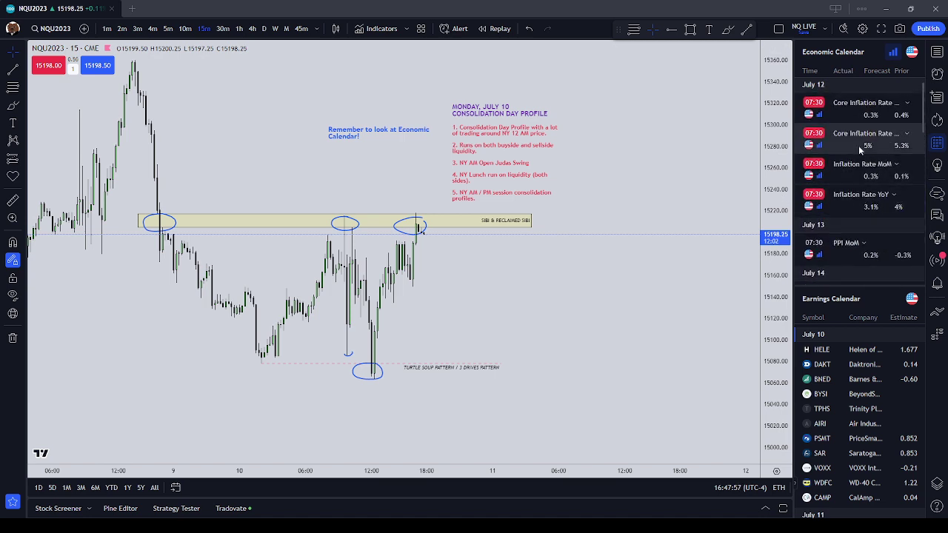
click(884, 180)
click(884, 178)
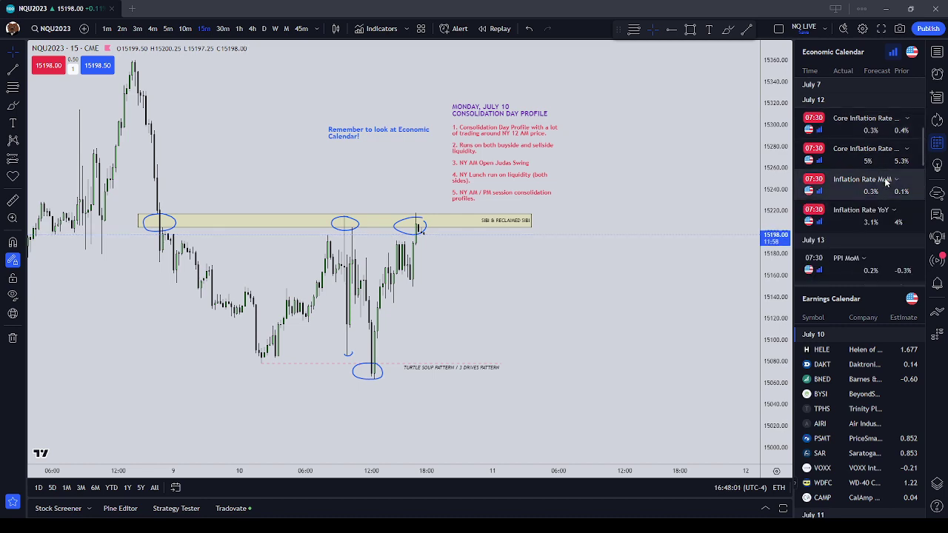
Step: Nudge the blue circle around the latest price in the SIBI rectangle slightly to the right
drag(610, 173, 659, 197)
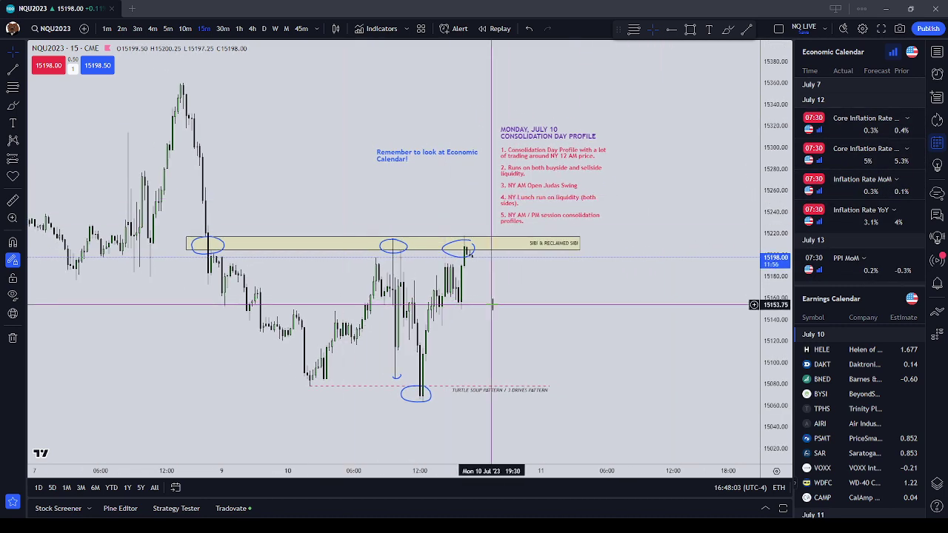
drag(505, 304, 570, 308)
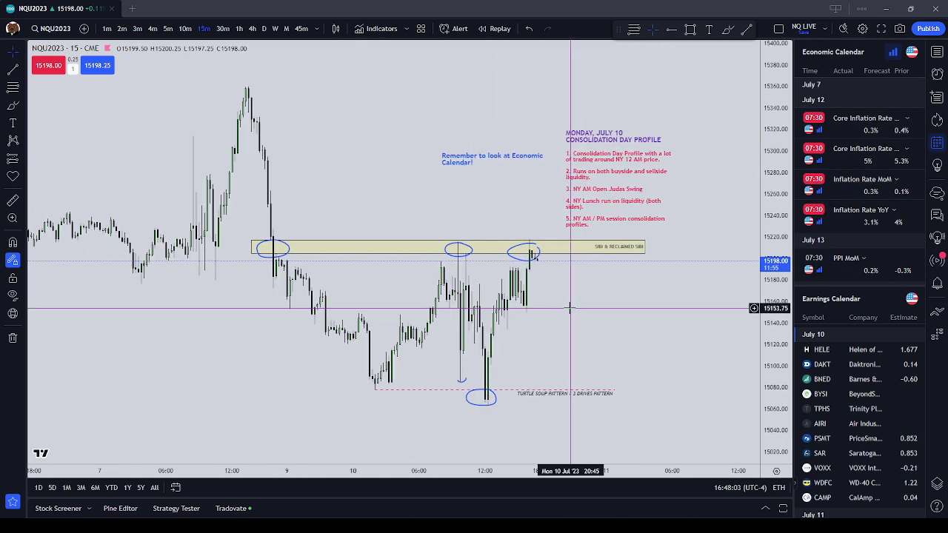
click(539, 255)
mouse_move(540, 259)
mouse_down()
mouse_move(471, 259)
mouse_move(562, 261)
mouse_up()
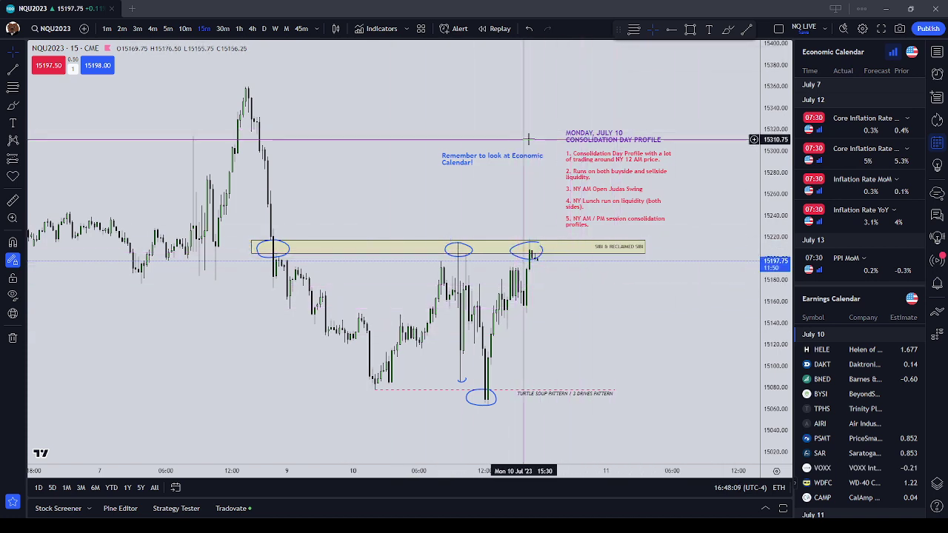
Step: Review the July 12 inflation releases in the economic calendar alongside the annotated chart, and close the calendar
click(935, 145)
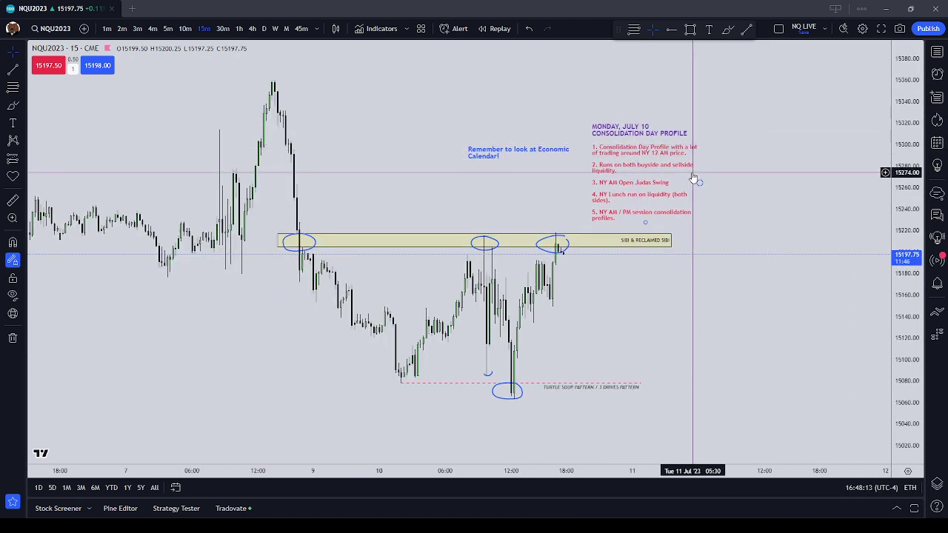
click(936, 143)
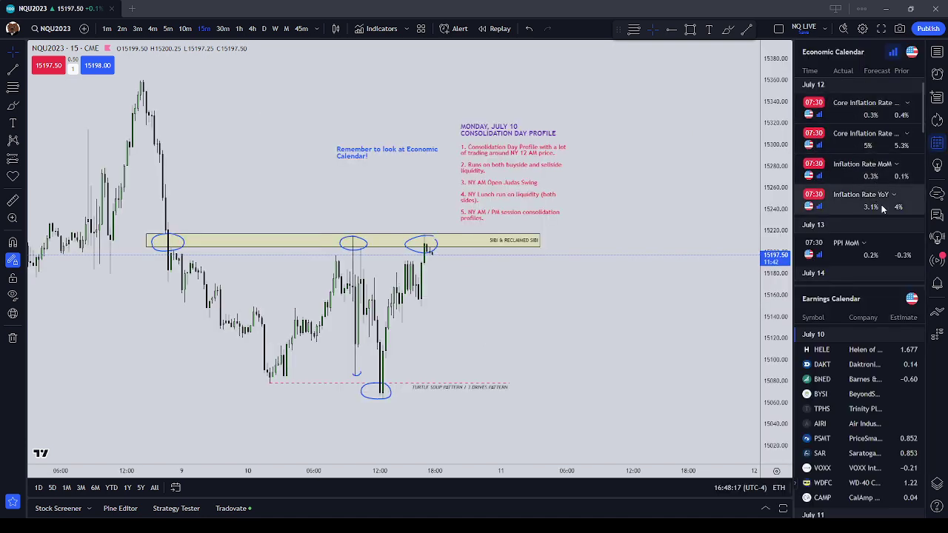
click(887, 118)
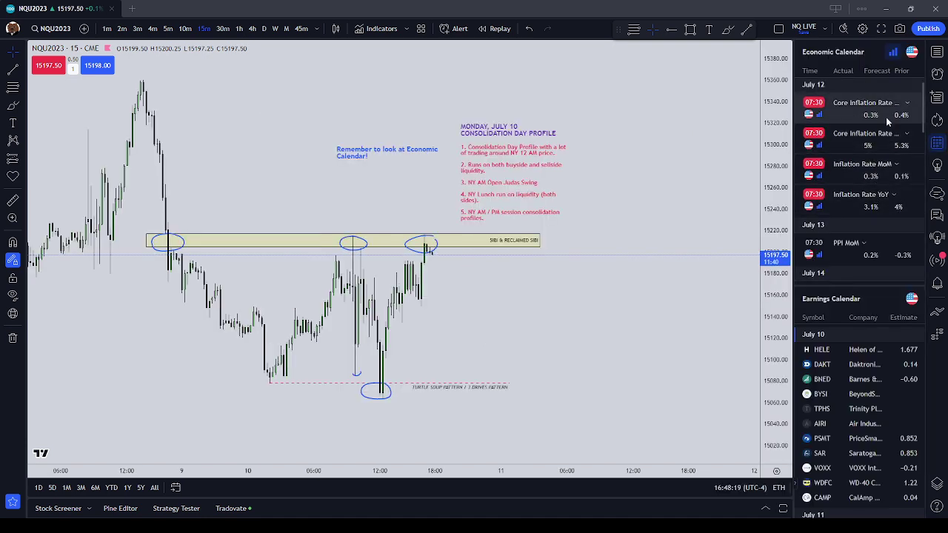
click(902, 106)
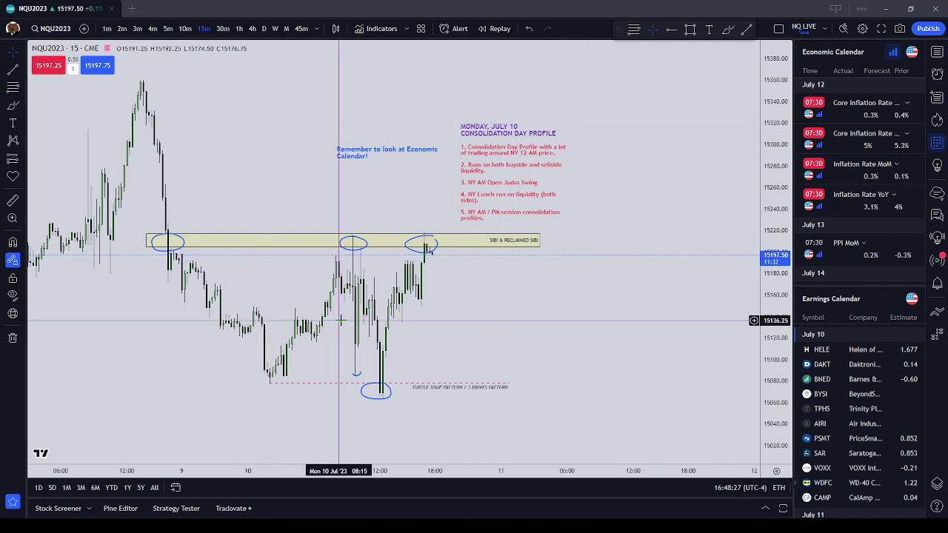
drag(510, 307, 549, 307)
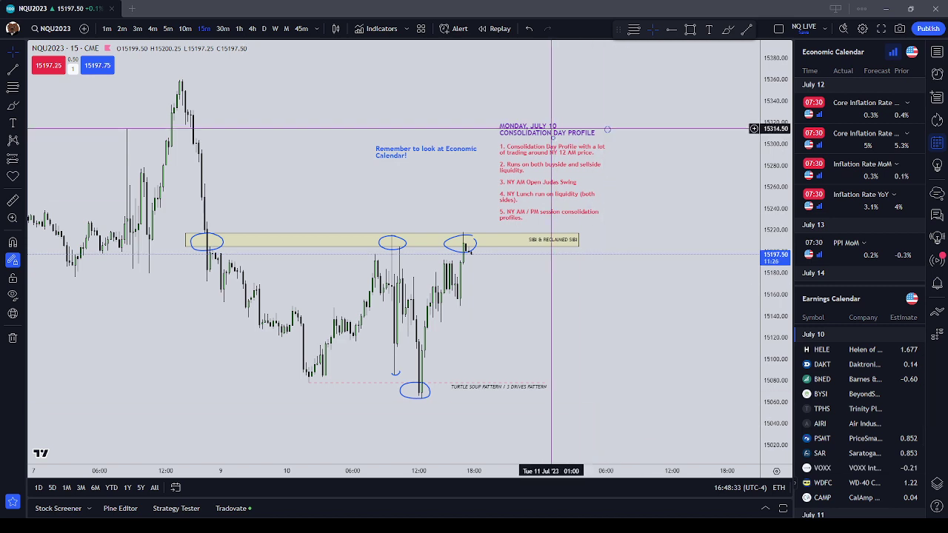
click(576, 236)
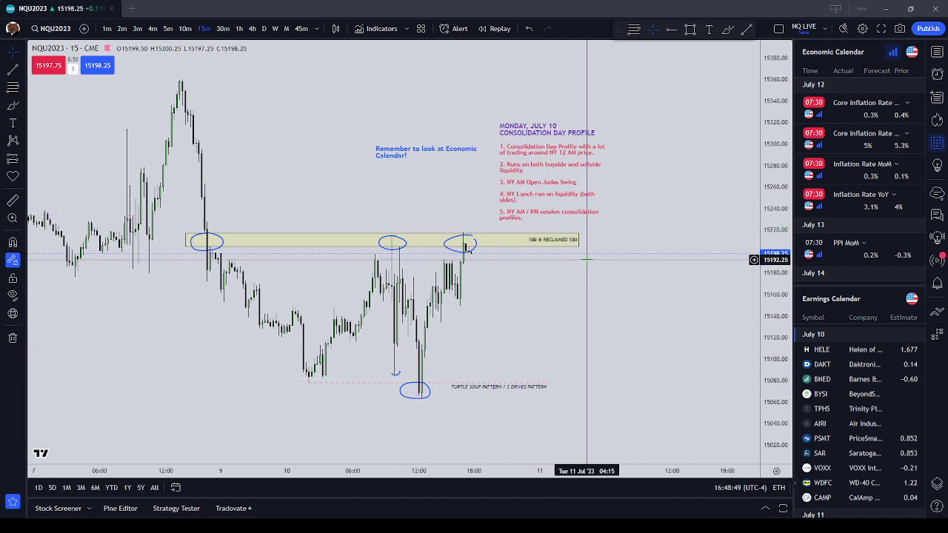
click(428, 152)
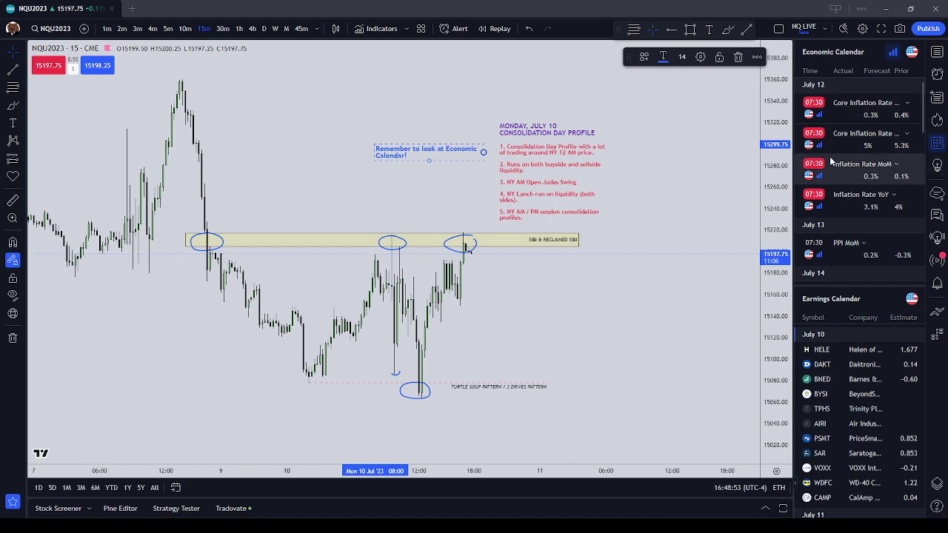
click(937, 142)
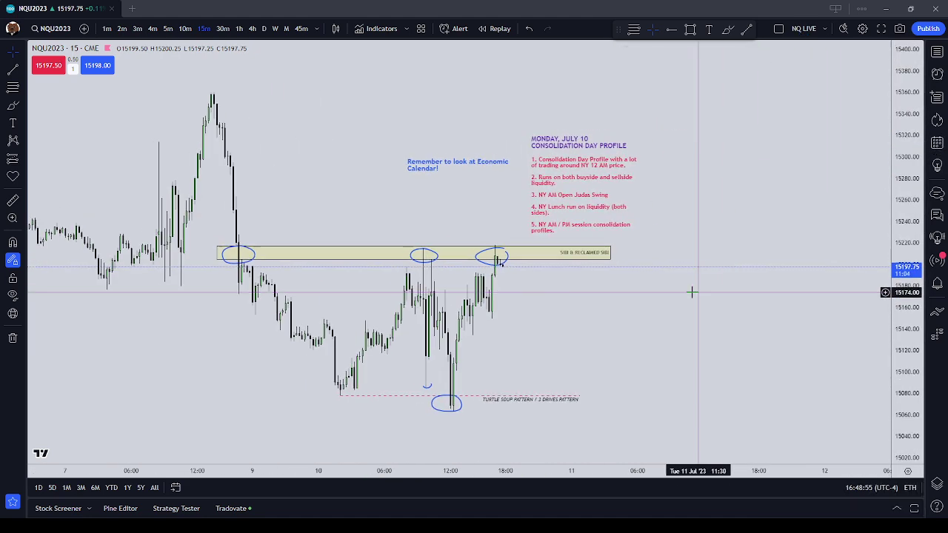